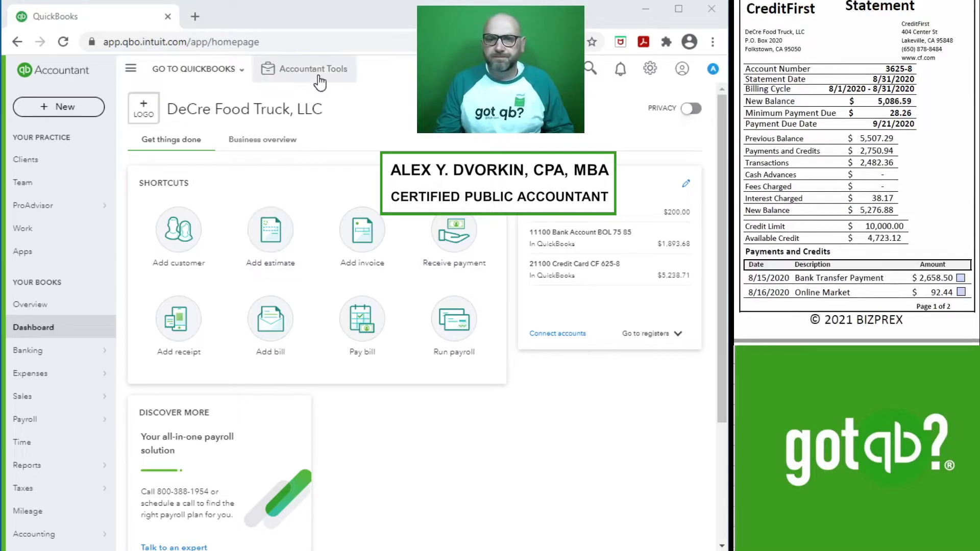
- Open the account reconciliation page and choose the 21100 Credit Card account to reconcile
click(314, 77)
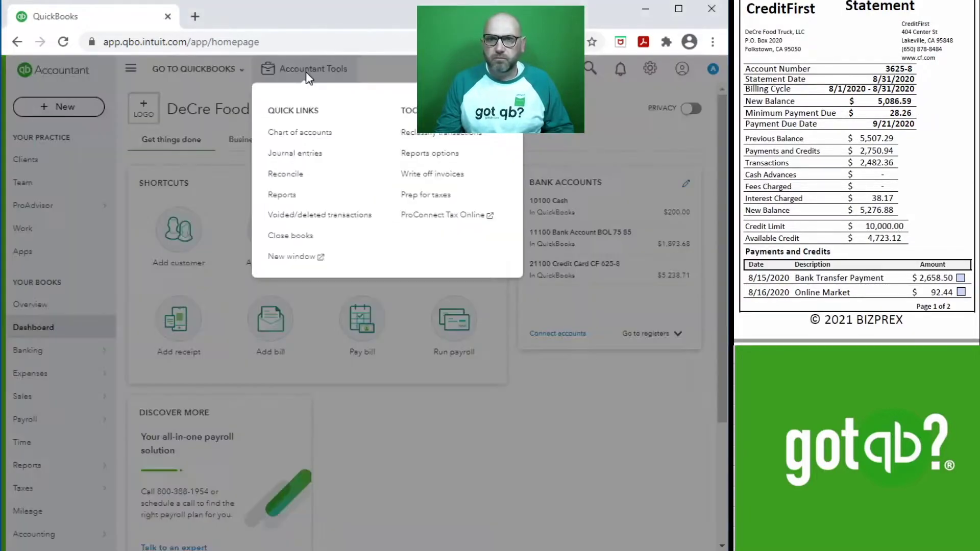
click(292, 175)
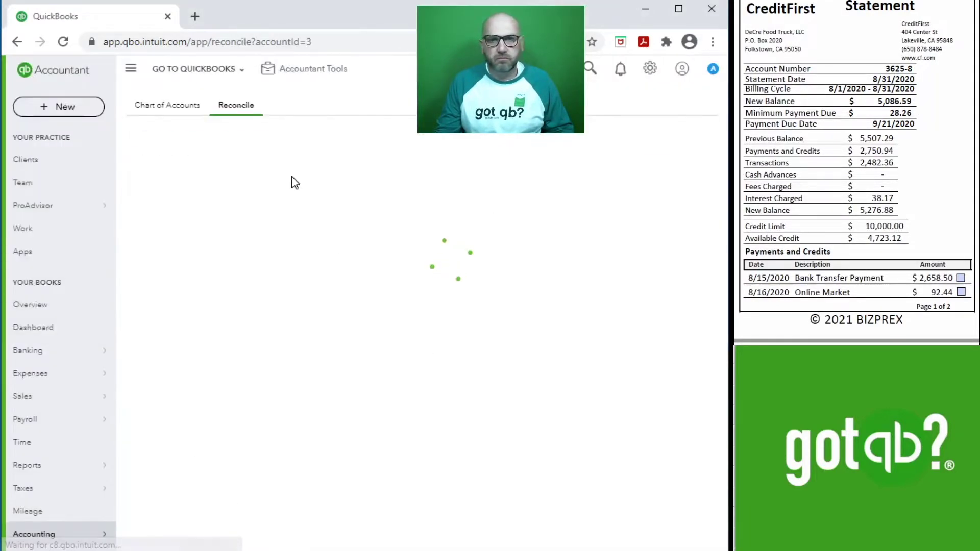
click(473, 351)
scroll(388, 404, down, 5)
click(383, 412)
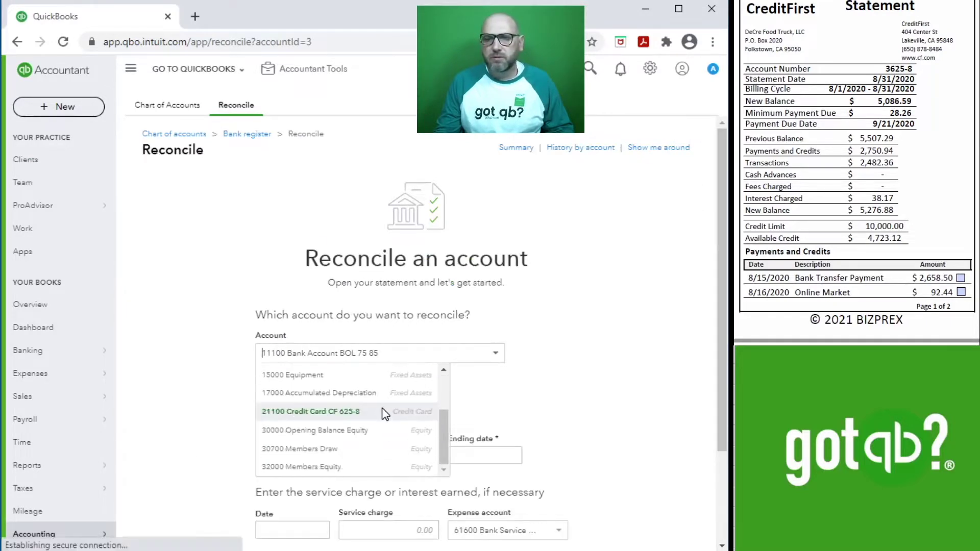
- Enter the ending balance 5,276.88 and ending date 08/31/2020, leave the finance charge blank, and start reconciling
click(399, 456)
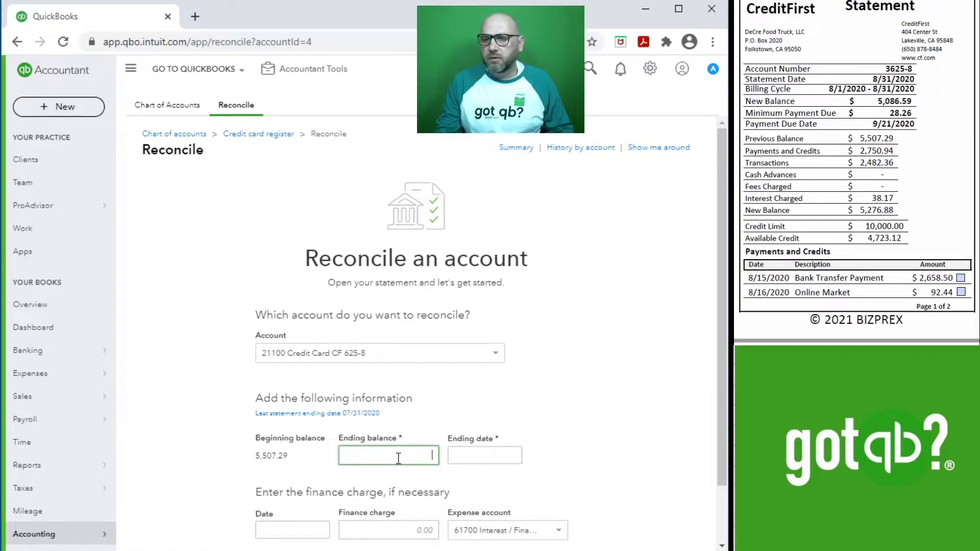
scroll(398, 457, down, 1)
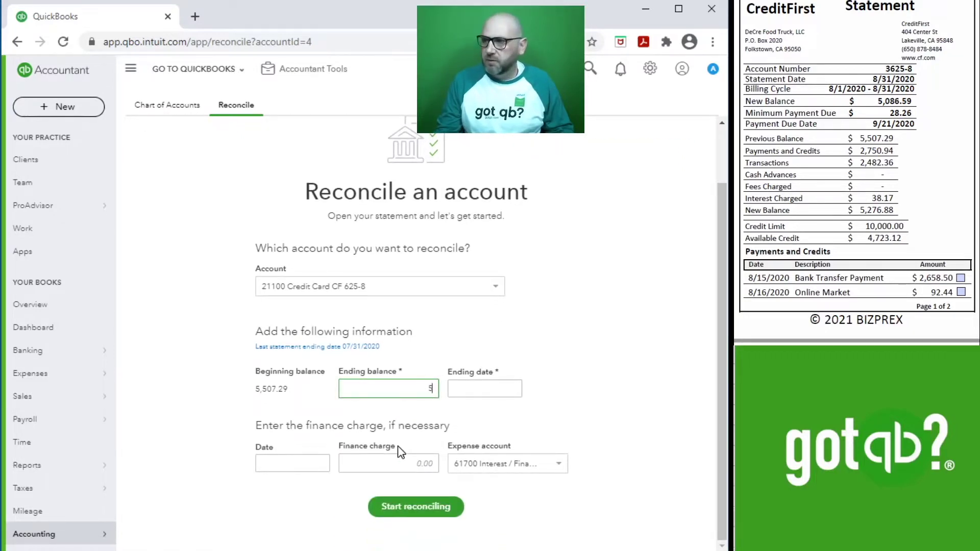
key(Tab)
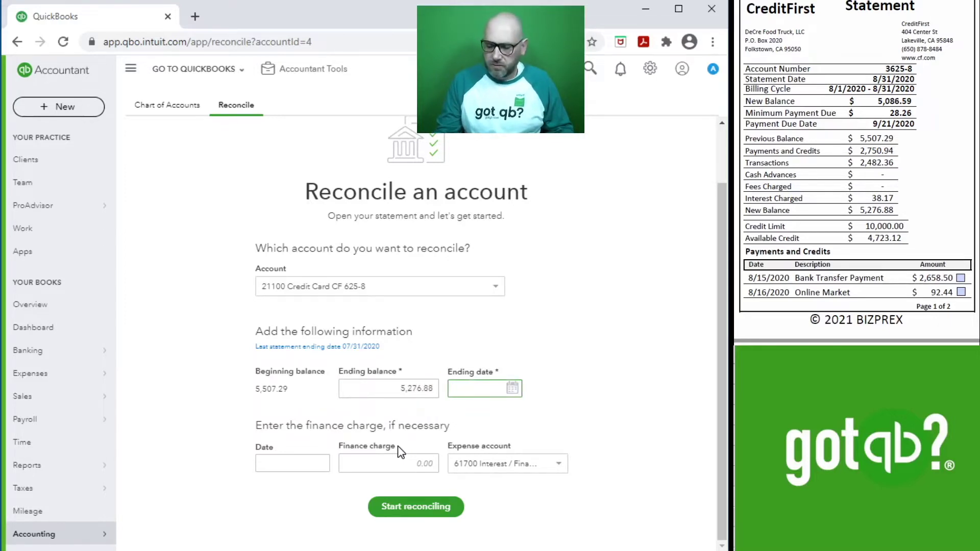
text(8/31/2020)
key(Tab)
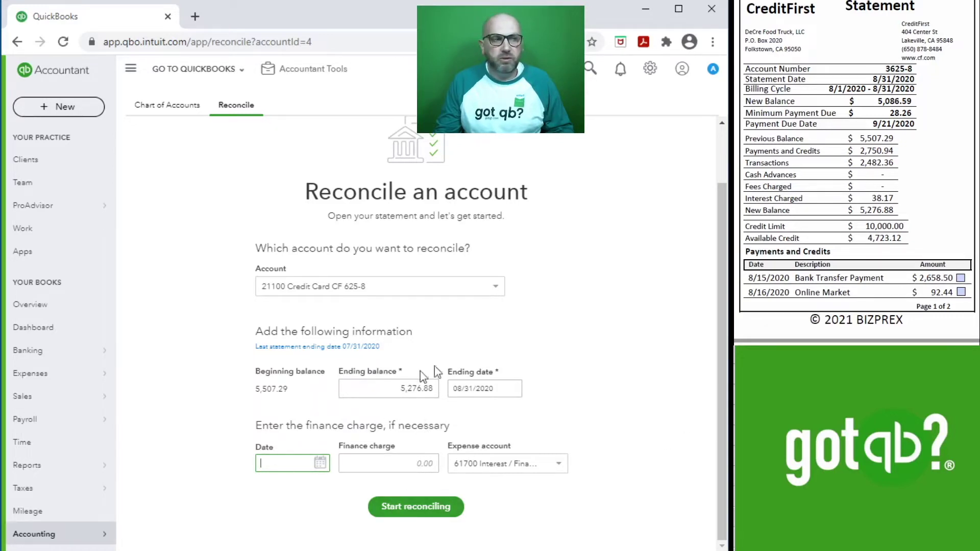
click(415, 512)
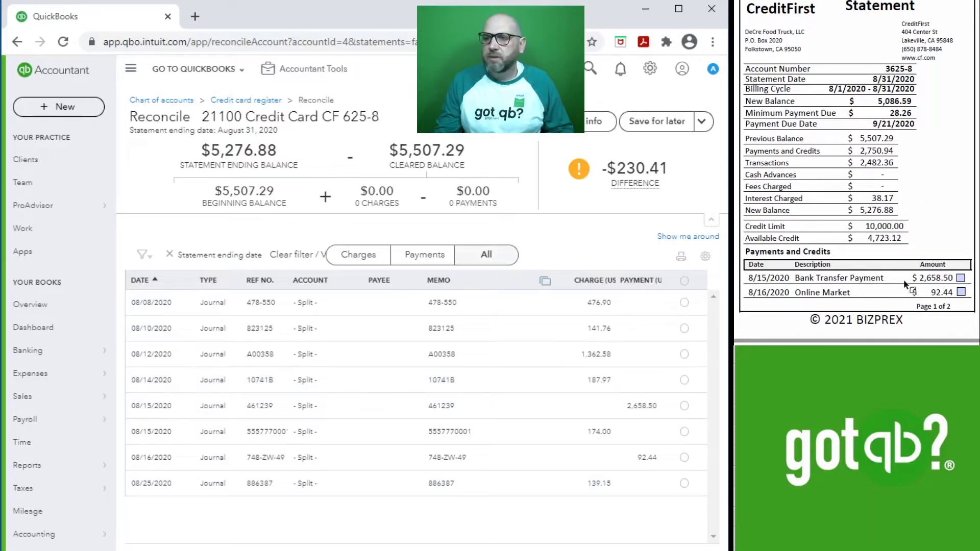
- Mark the 2,658.50 and 92.44 payments as cleared on both the statement and the reconciliation list
click(960, 279)
click(684, 406)
click(961, 292)
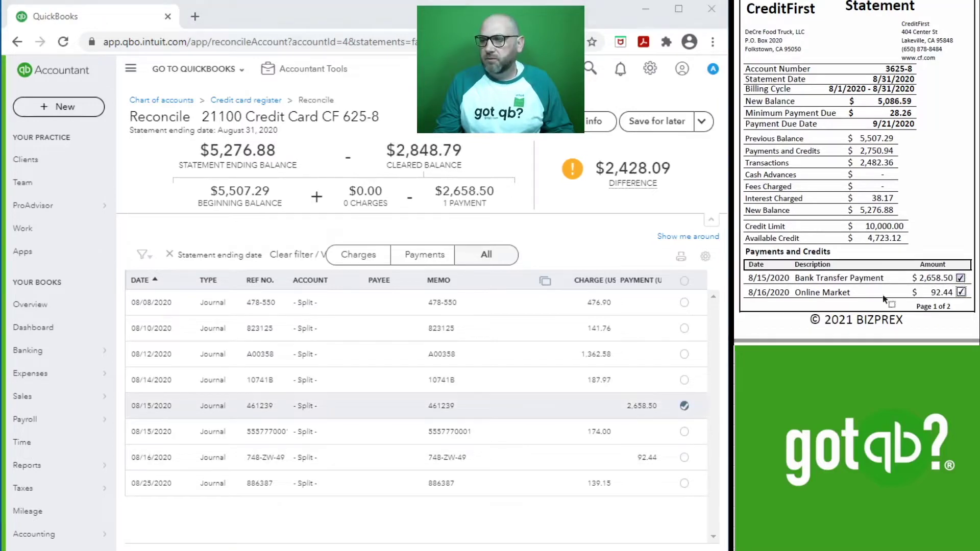
click(684, 457)
- Match the 141.76, 476.90 and 1,362.58 charges by checking them on statement page 2 and in the reconciliation list
scroll(898, 204, down, 6)
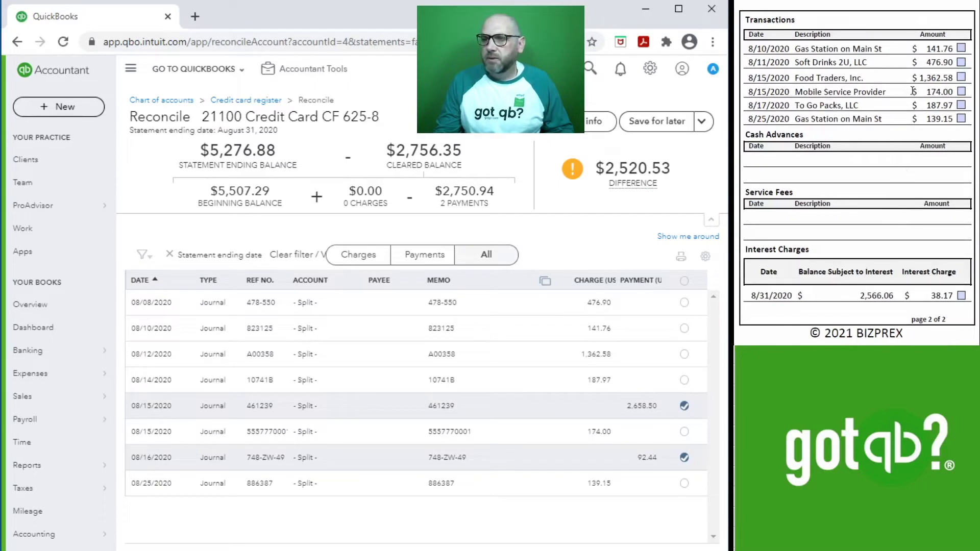
click(961, 48)
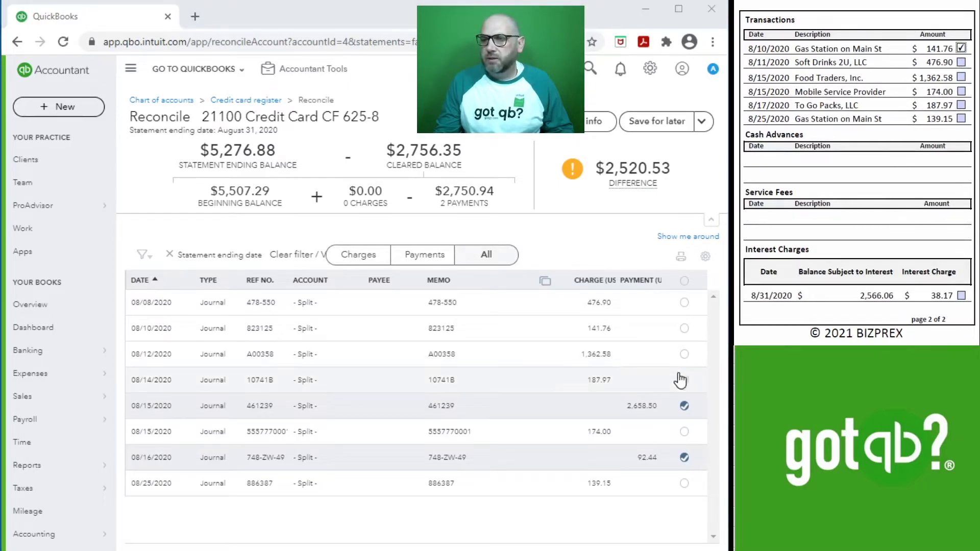
click(684, 328)
click(962, 62)
click(684, 302)
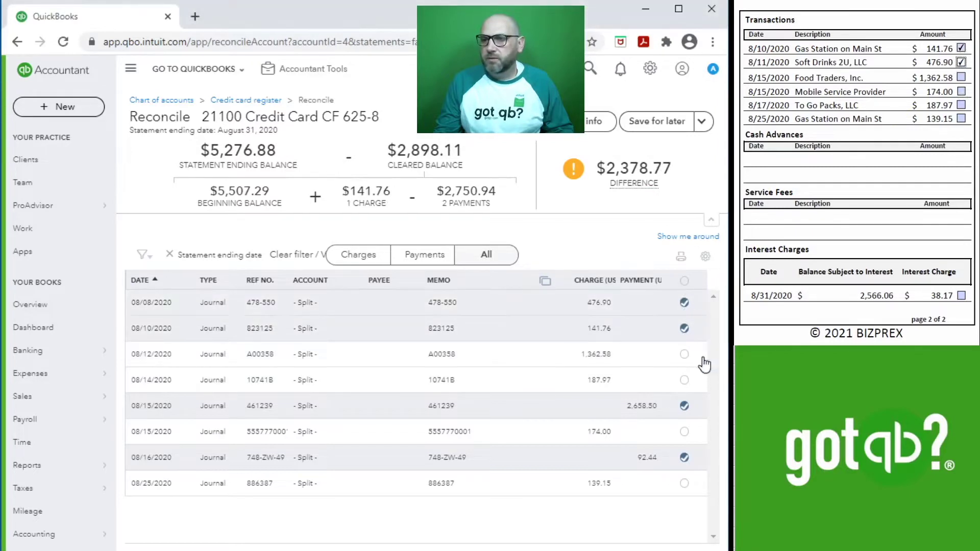
click(961, 77)
click(685, 354)
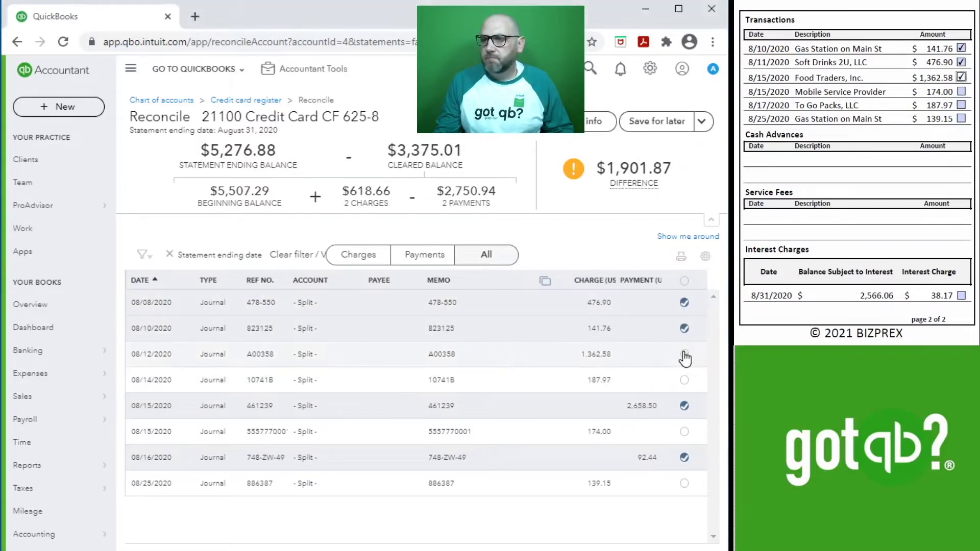
click(684, 354)
- Check off the 187.97, 174.00 and 139.15 charges on the statement and in the reconciliation list
click(961, 105)
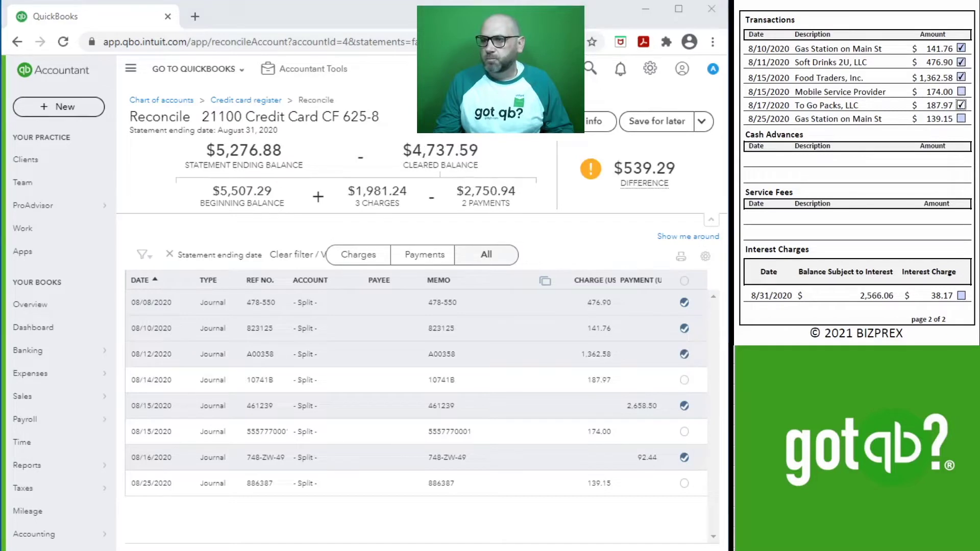
click(683, 384)
click(961, 91)
click(684, 432)
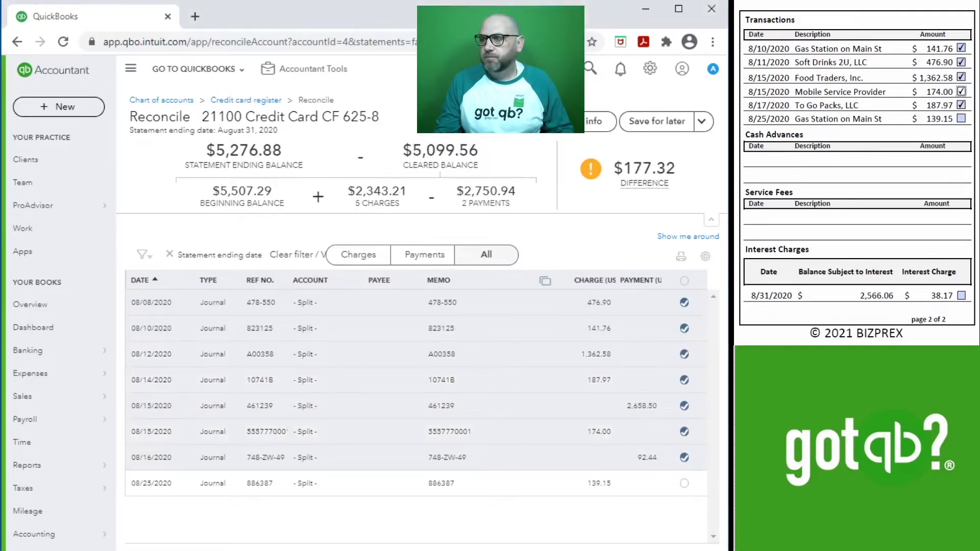
click(961, 118)
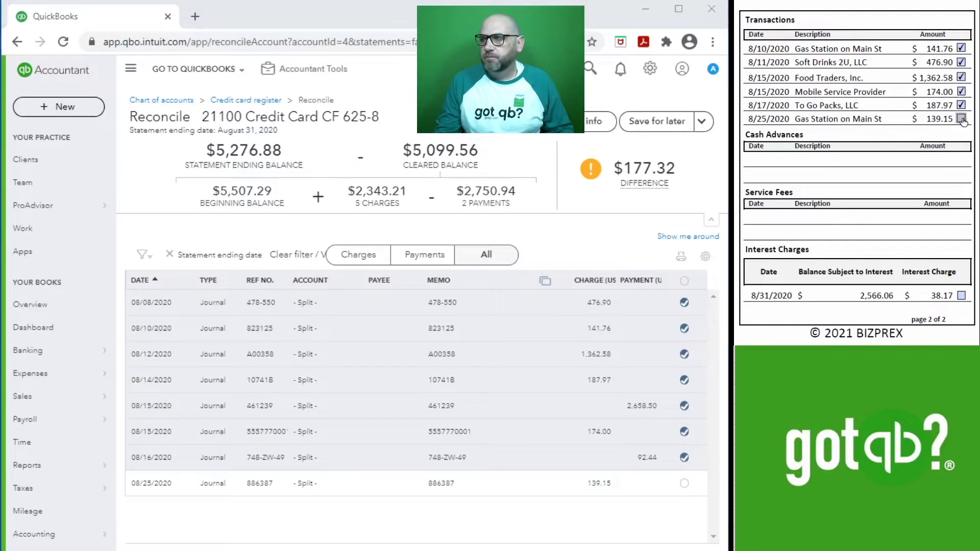
click(684, 484)
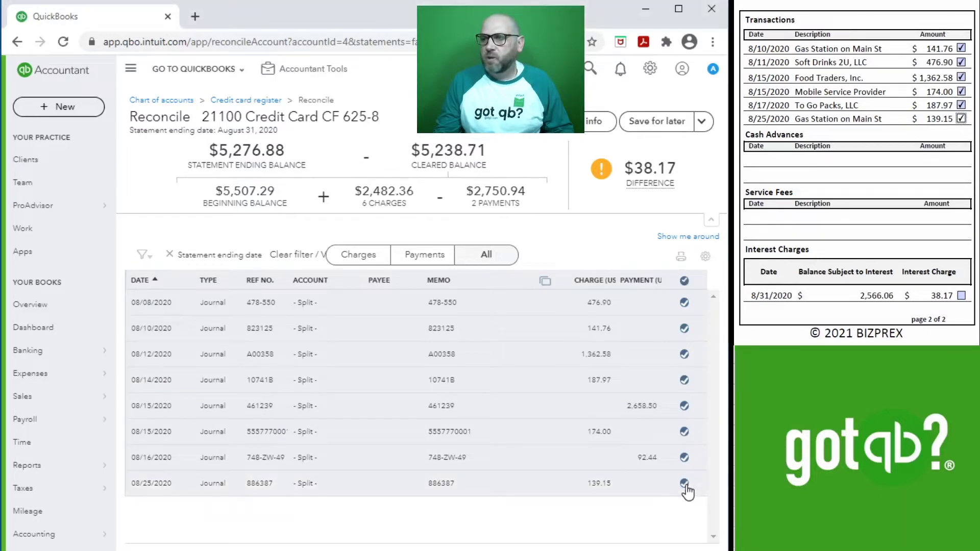
- Create a new journal entry and set its journal number to "Int Charge Aug2020"
mouse_move(649, 182)
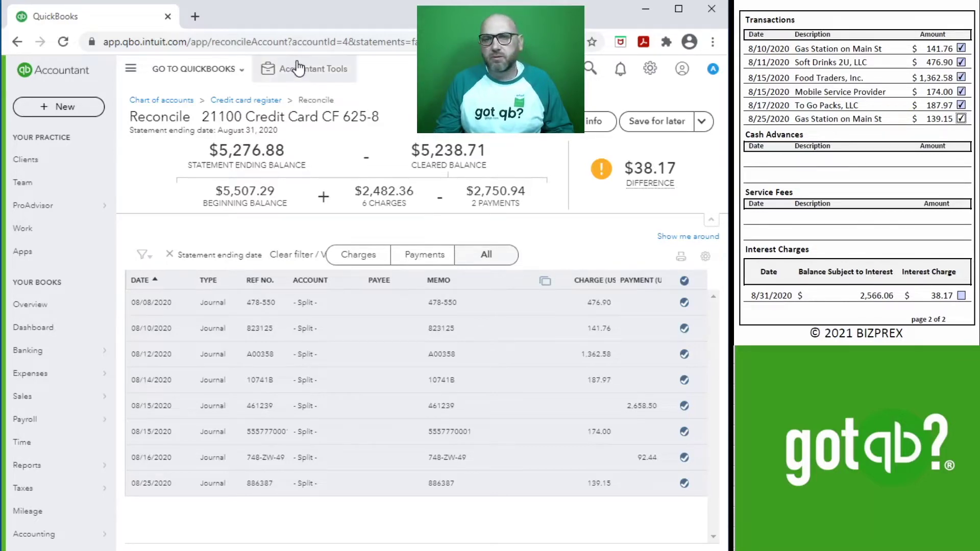
click(326, 75)
click(303, 156)
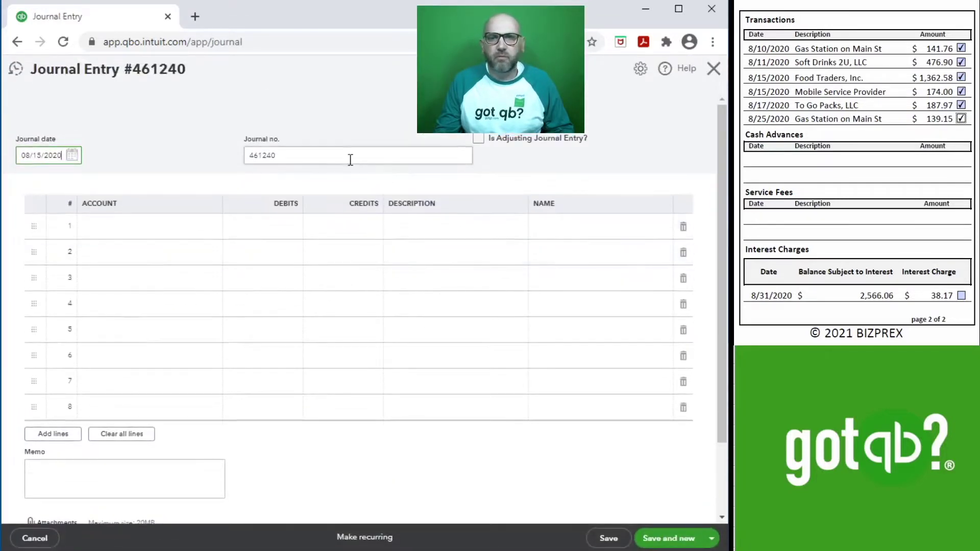
click(348, 161)
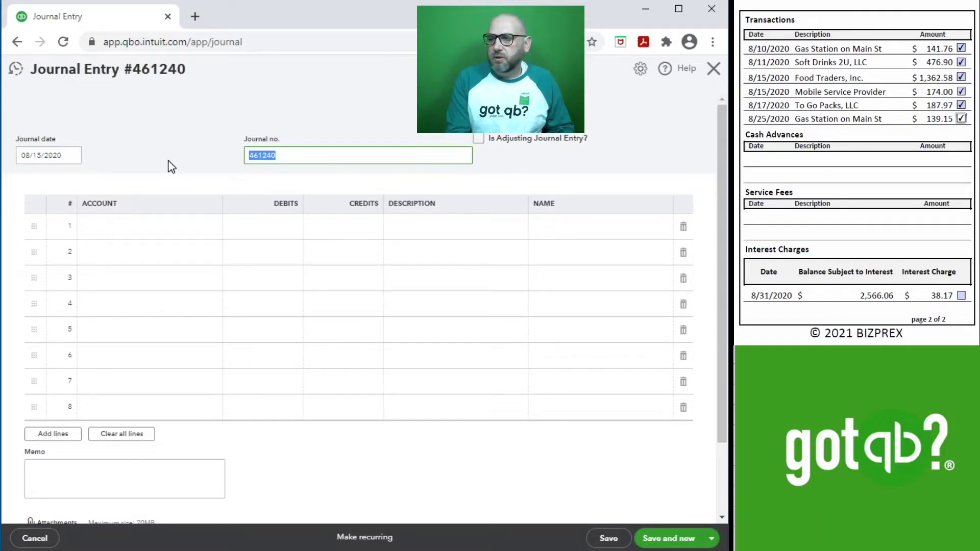
key(BackSpace)
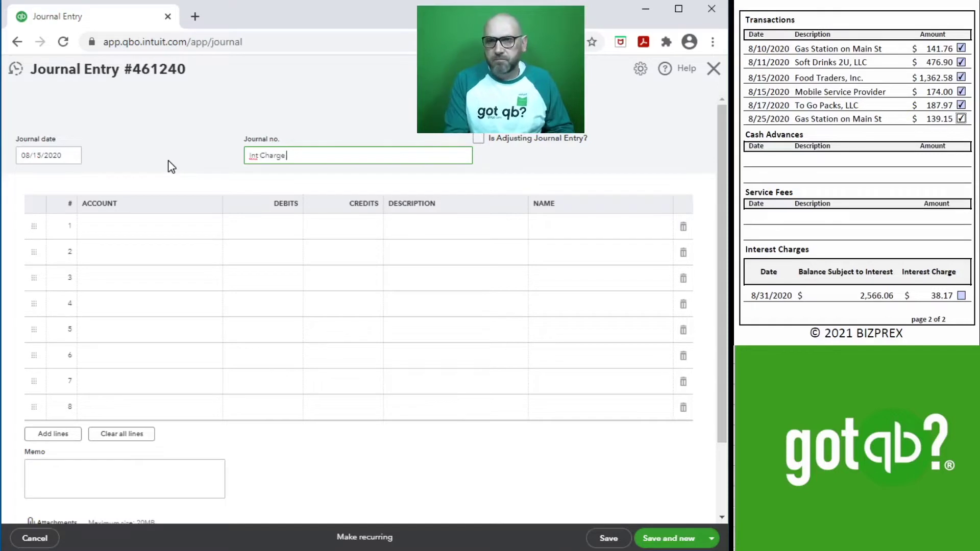
text(Int Charge Aug2020)
- Fill journal line 1 with the 21100 Credit Card account, a 38.17 credit, and the journal number copied as its description
click(158, 226)
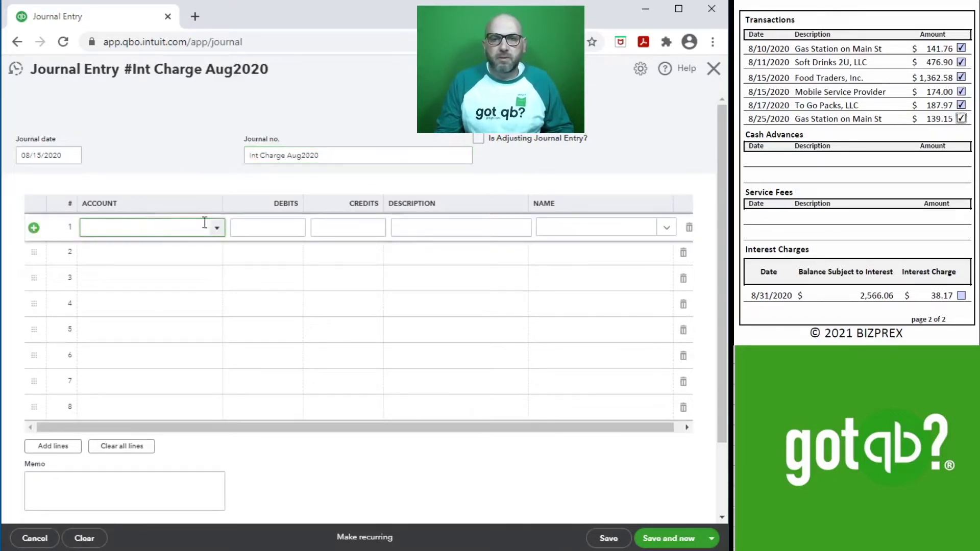
text(21100 Credit Card CF 625-8)
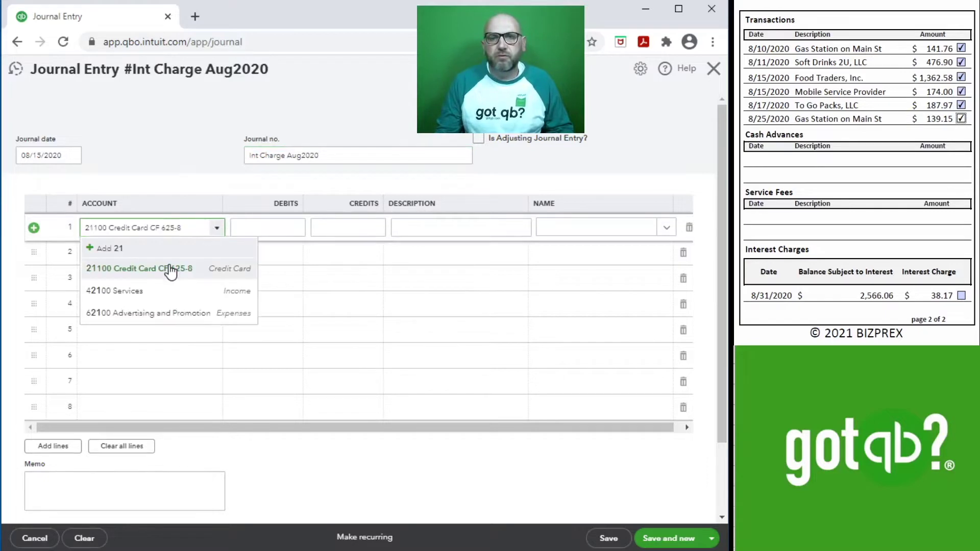
click(179, 269)
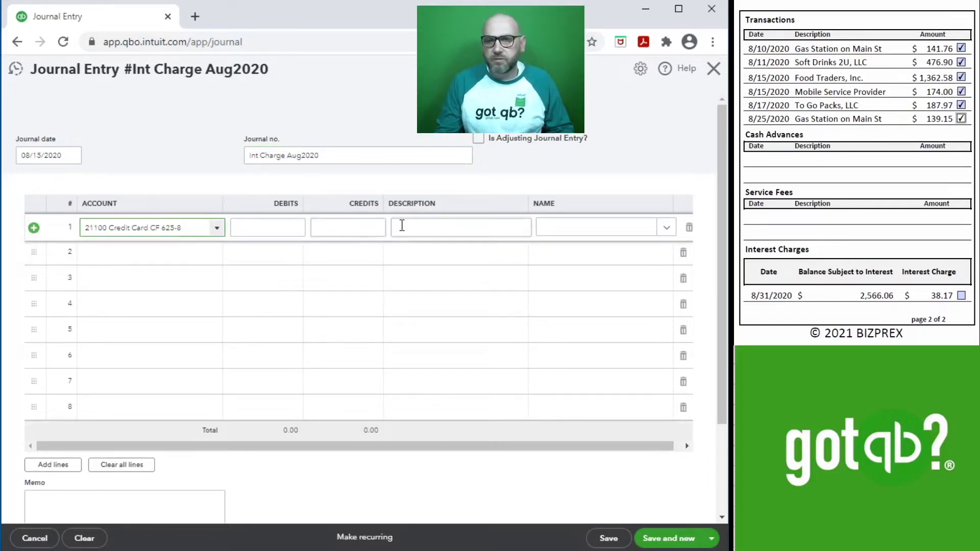
click(341, 226)
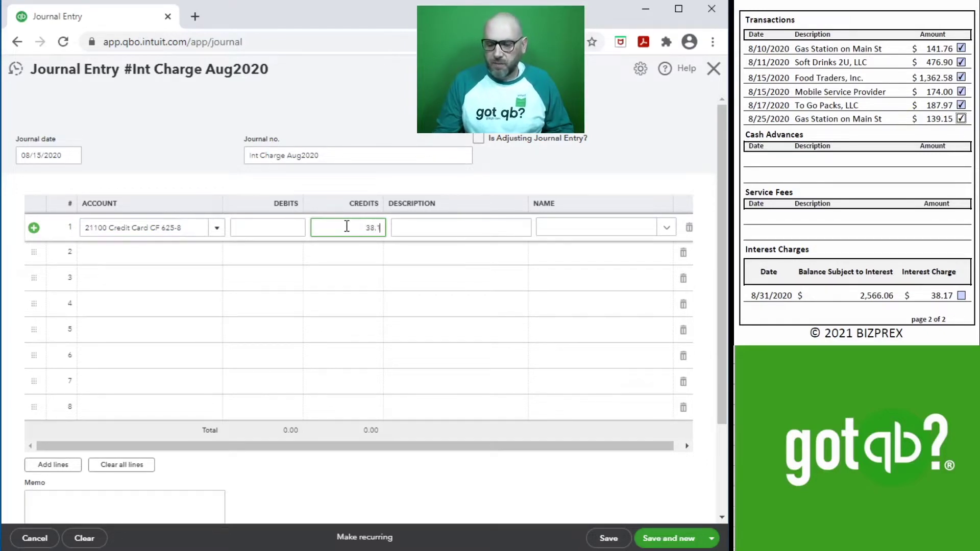
text(38.17)
key(Tab)
click(324, 155)
key(ctrl+c)
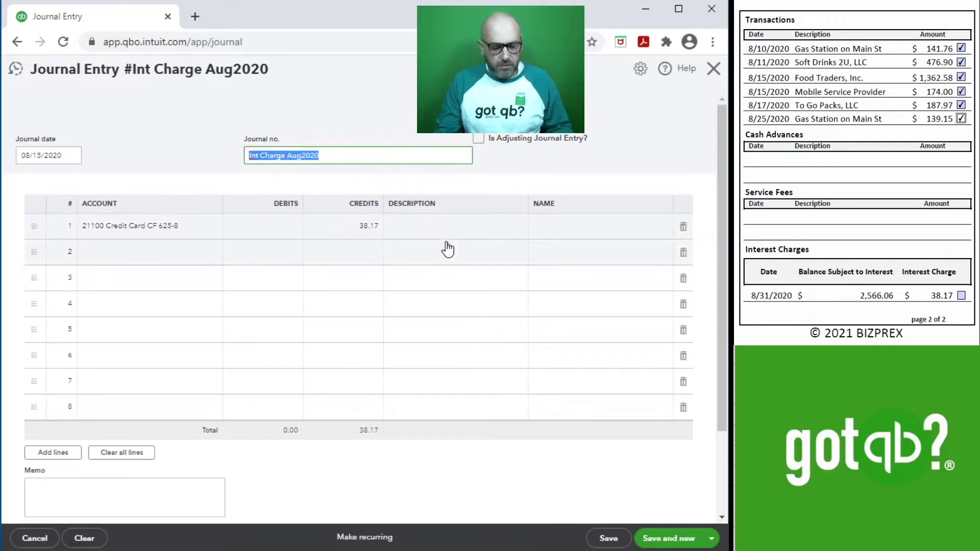
click(422, 223)
key(ctrl+v)
- Set the journal entry's date to 08/31/2020
click(41, 158)
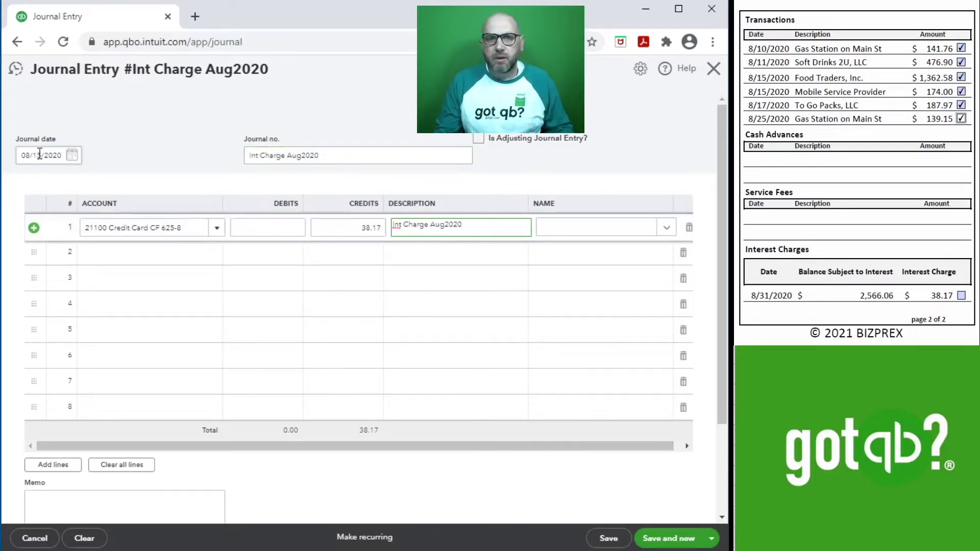
double_click(41, 155)
key(BackSpace)
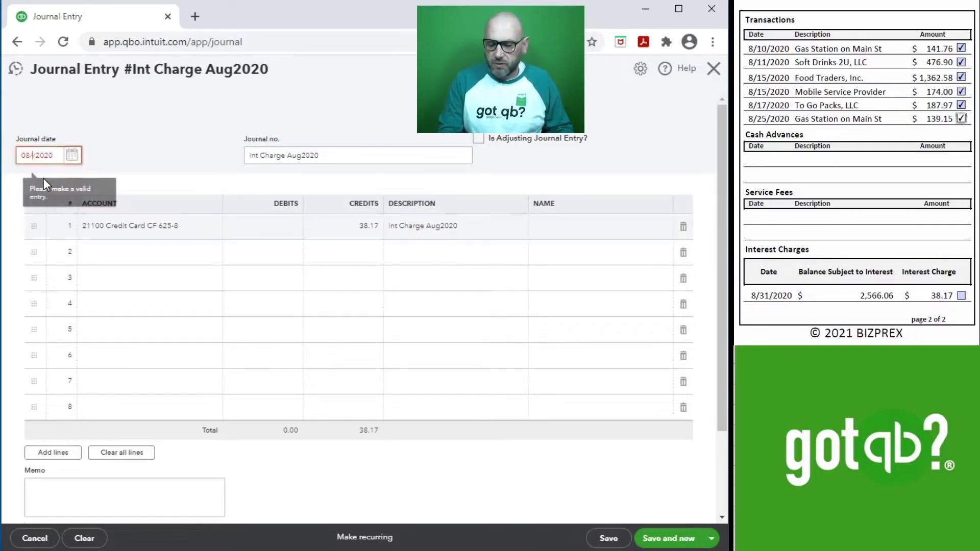
text(31)
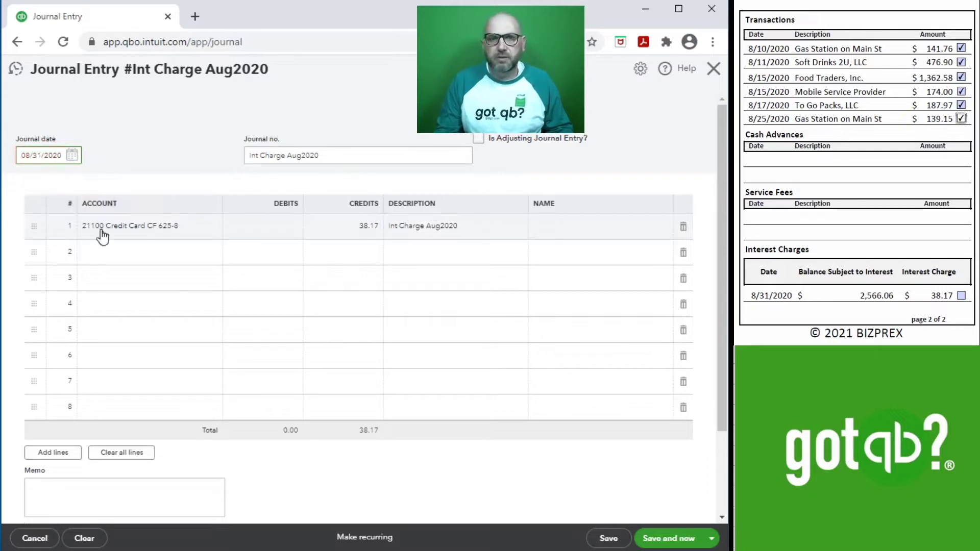
- Assign journal line 2 to 61700 Interest / Finance Charges, then save the entry and close the journal form
click(131, 252)
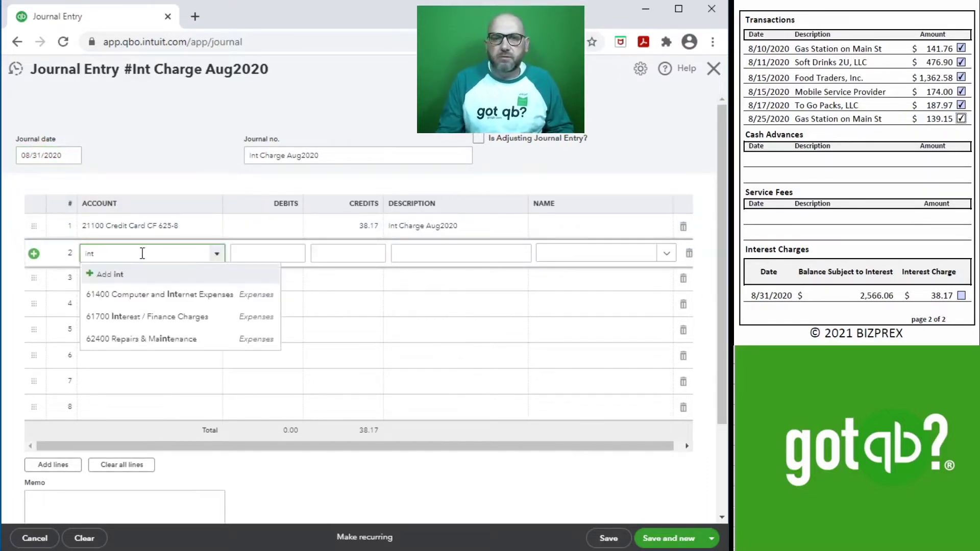
click(162, 316)
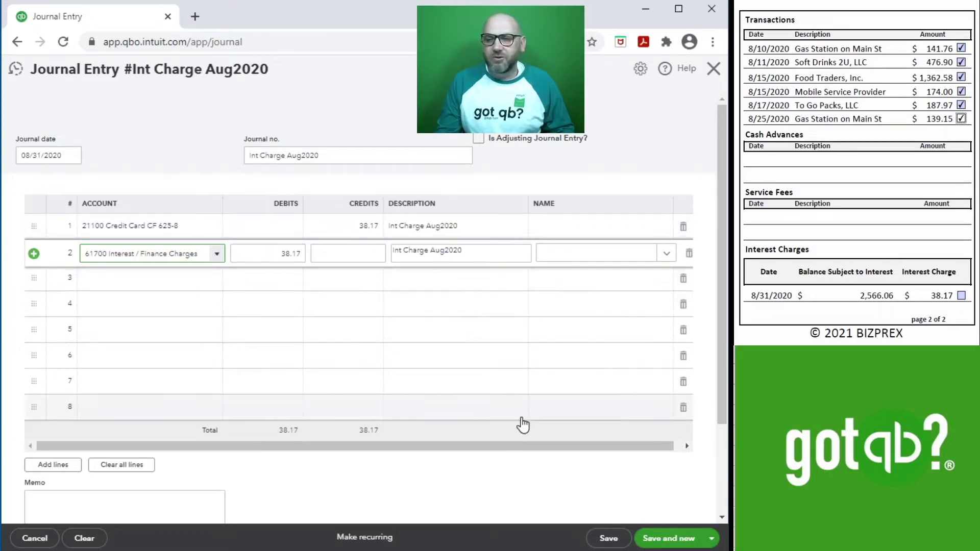
click(667, 542)
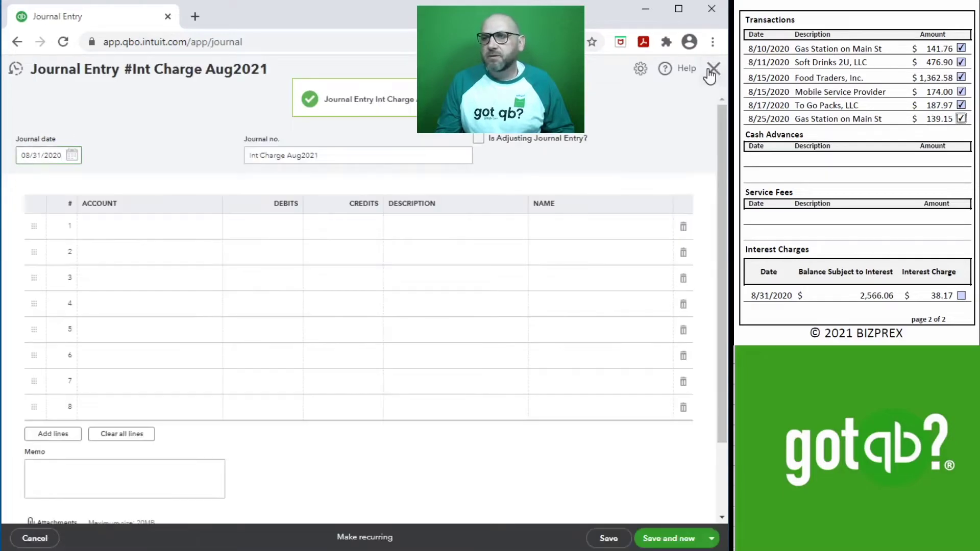
click(711, 71)
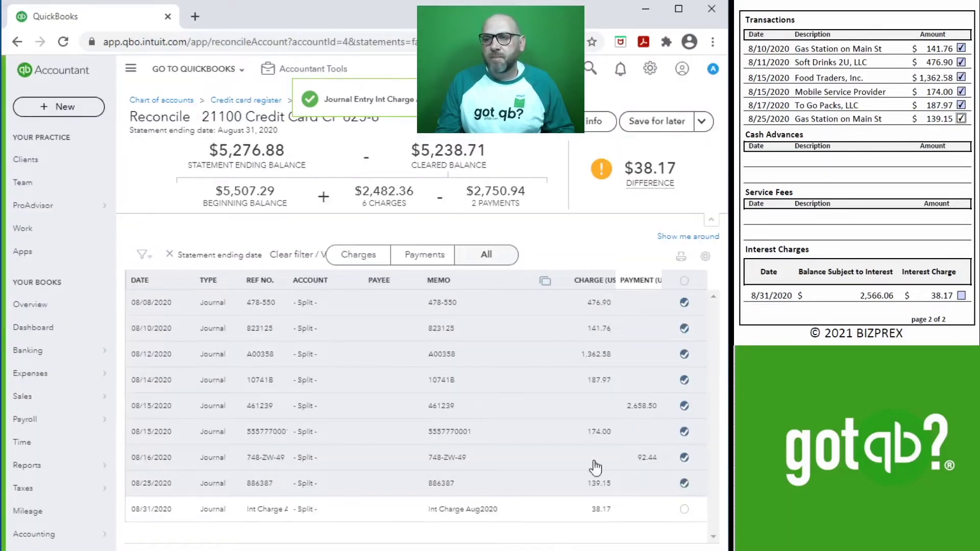
- Mark the 38.17 interest charge as cleared in the list and on the statement, and finish the reconciliation
click(684, 509)
click(962, 296)
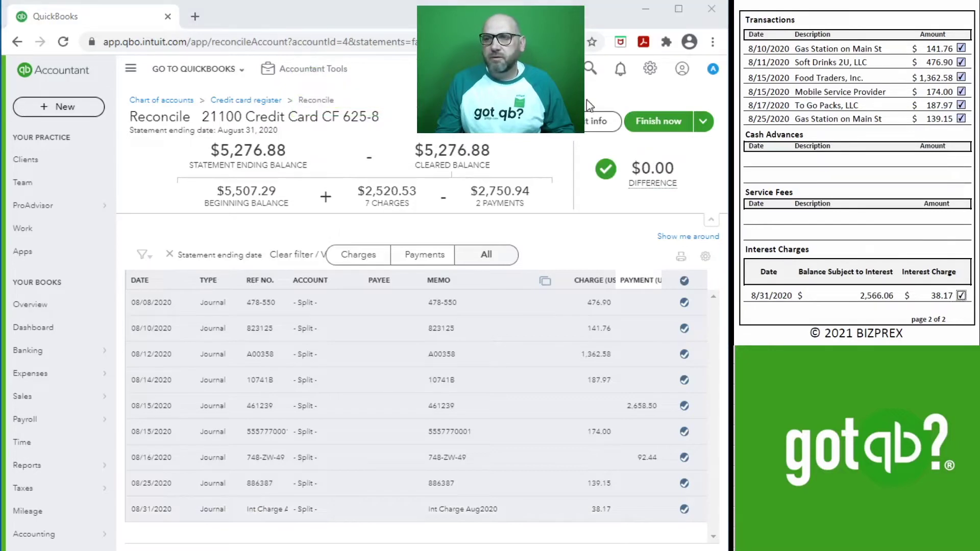
click(670, 123)
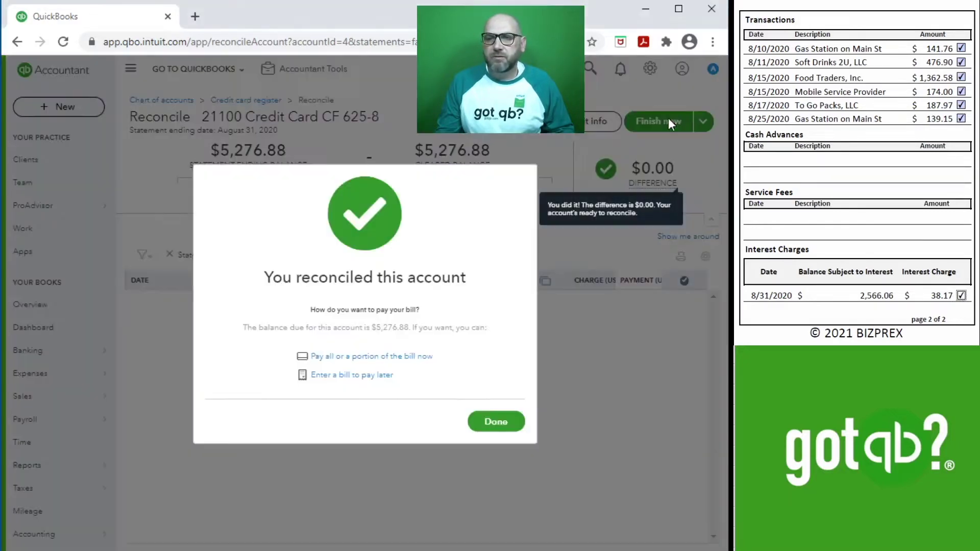
- Close the reconciliation confirmation and open the 08/31/2020 reconciliation report for the 21100 Credit Card account from the reconciliation summary
click(473, 423)
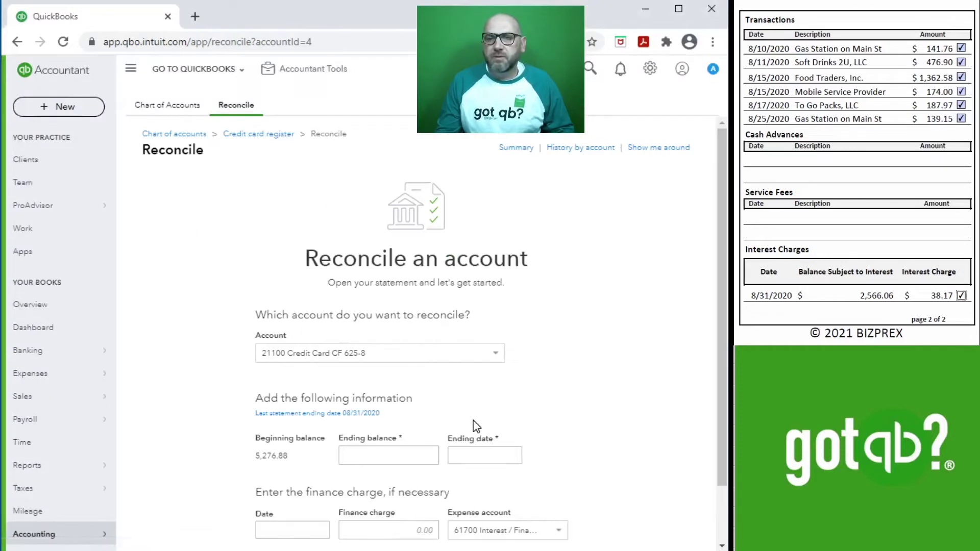
click(516, 147)
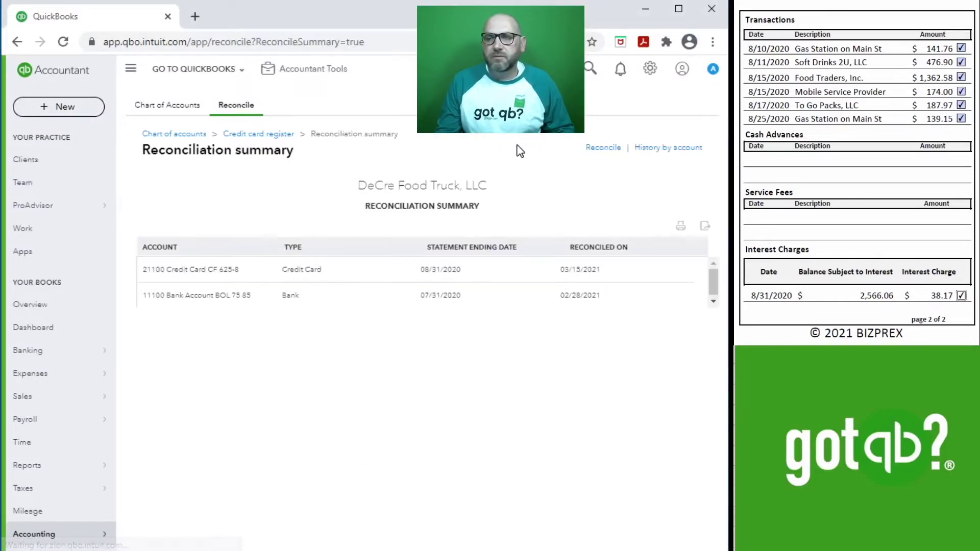
click(200, 269)
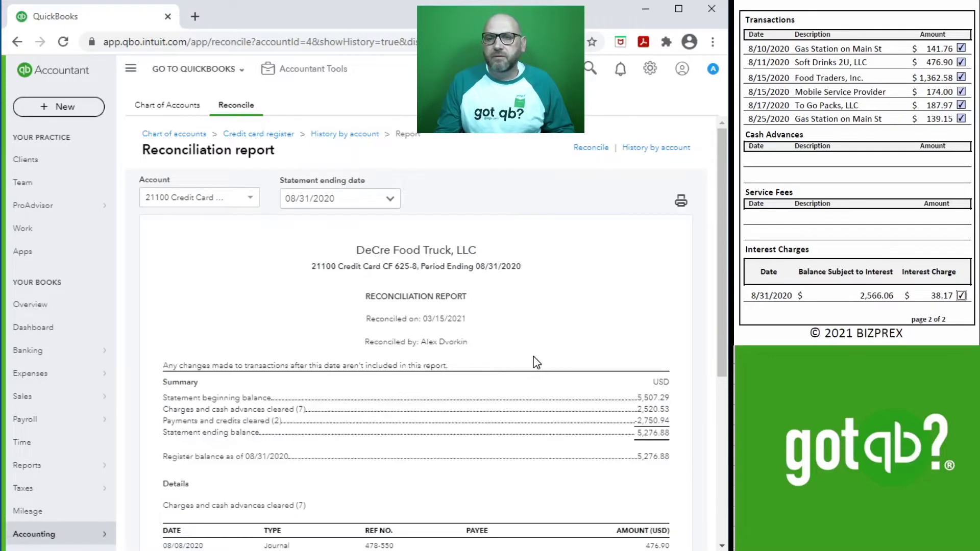
- Compare the reconciliation report's cleared charges, payments and credits with the CreditFirst statement
scroll(534, 357, down, 6)
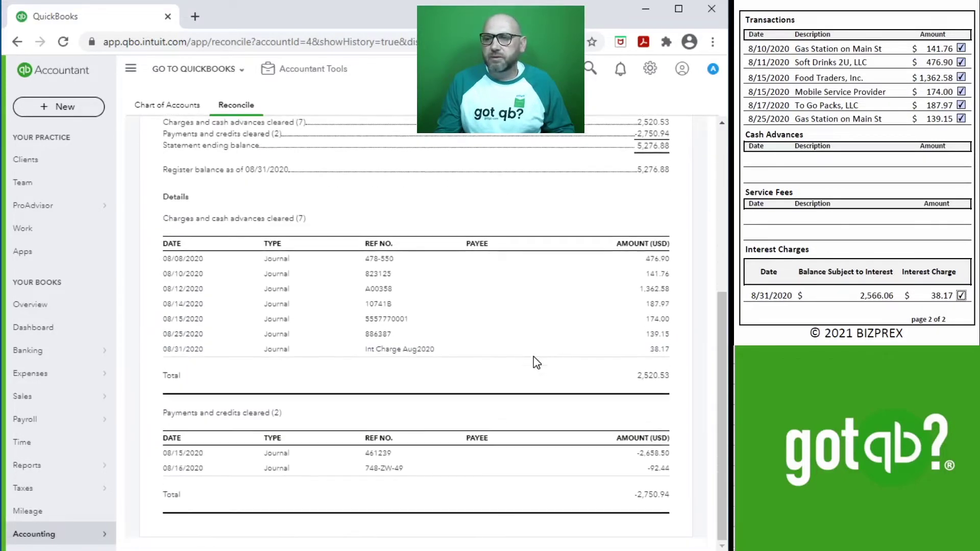
scroll(846, 132, up, 6)
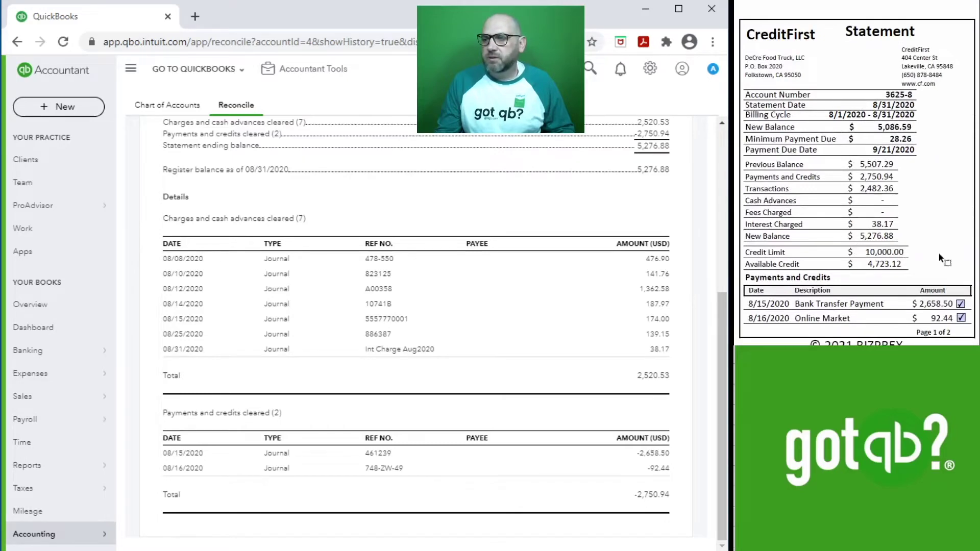
scroll(939, 253, up, 1)
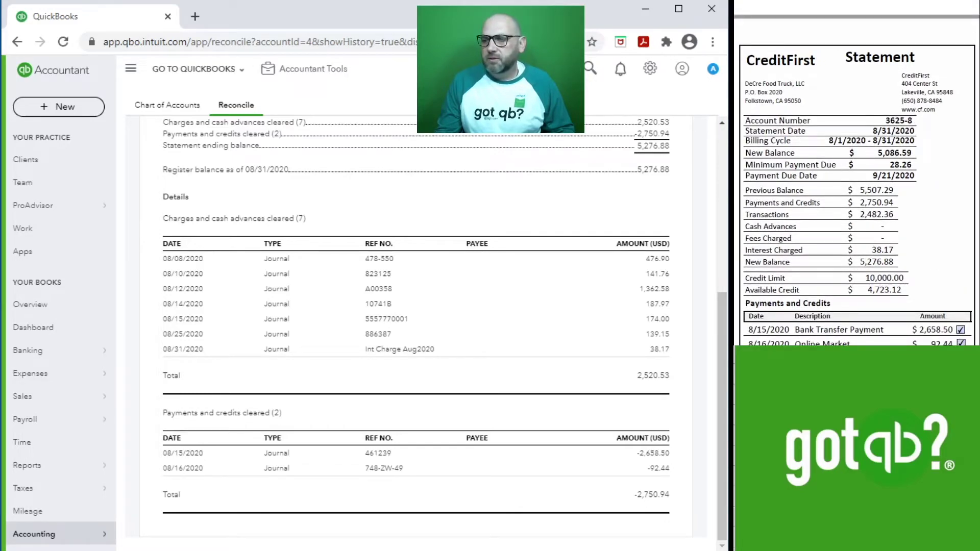
scroll(958, 310, down, 5)
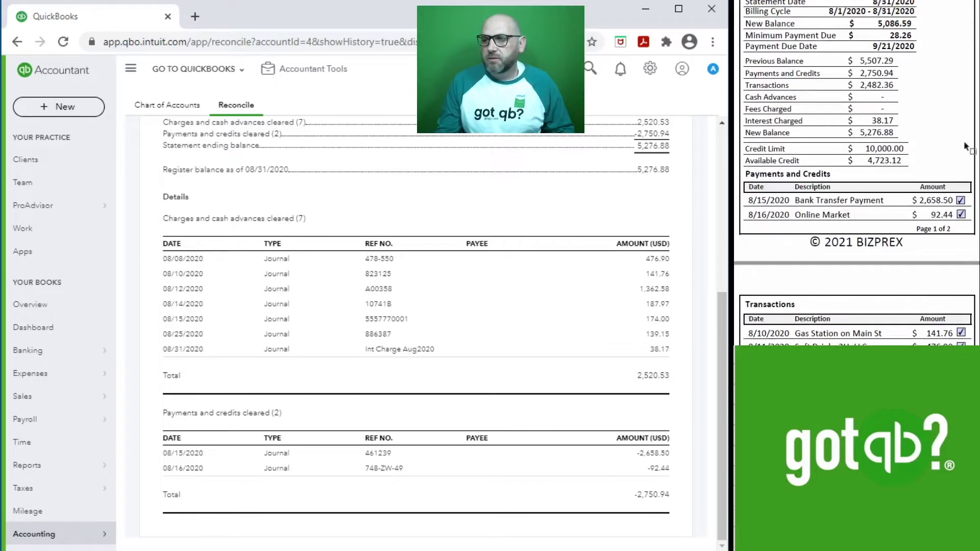
scroll(976, 198, down, 9)
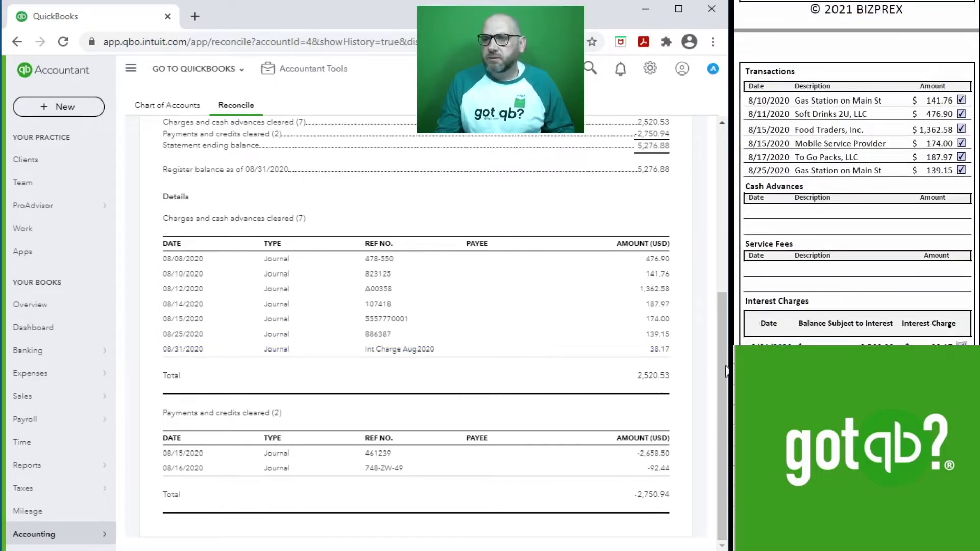
scroll(862, 203, down, 3)
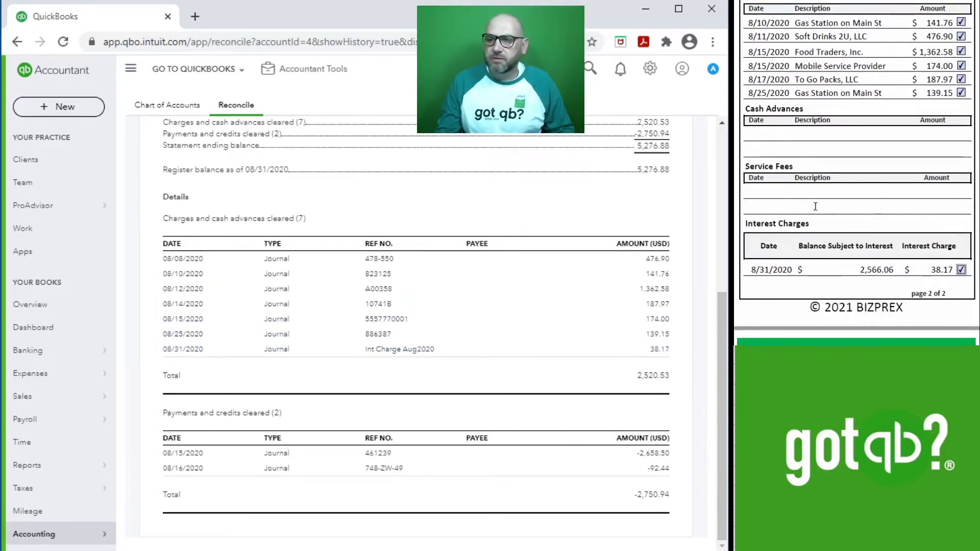
scroll(544, 317, up, 5)
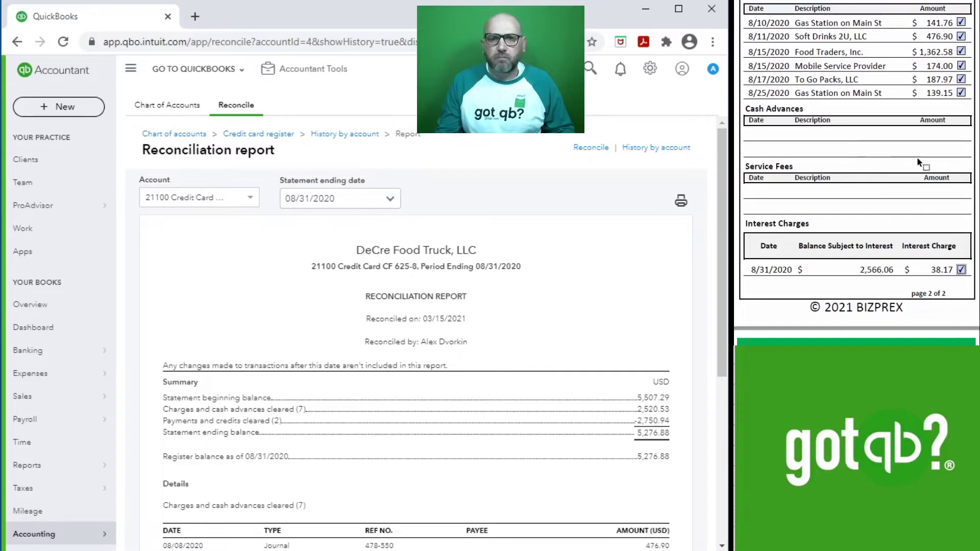
- Return to the dashboard and bring the Bank of Lakes statement for 8/31/2020 into view
click(36, 331)
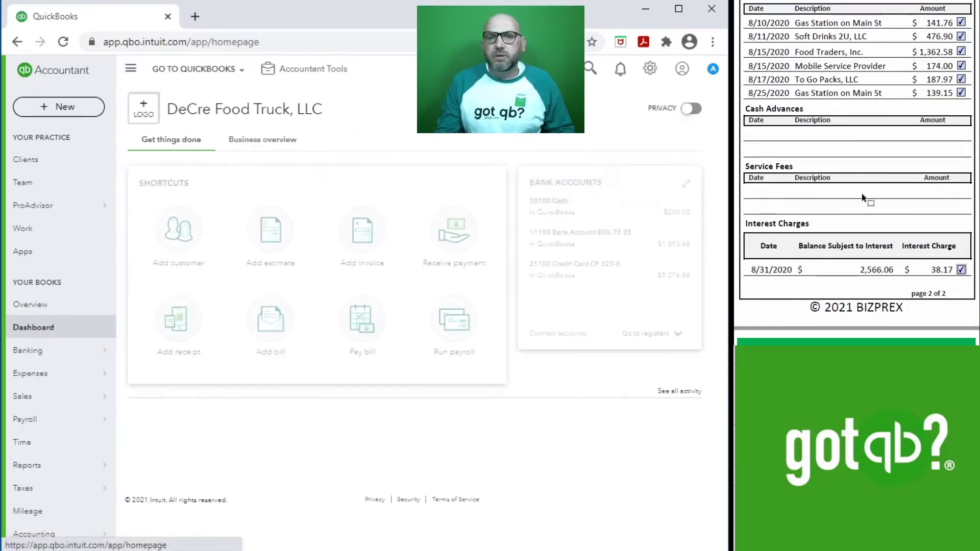
scroll(857, 151, down, 3)
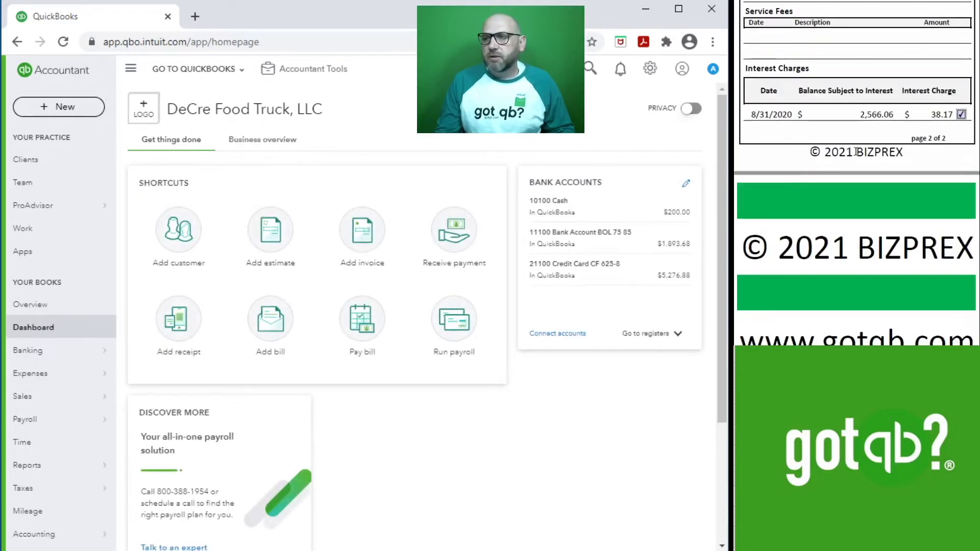
scroll(856, 151, down, 5)
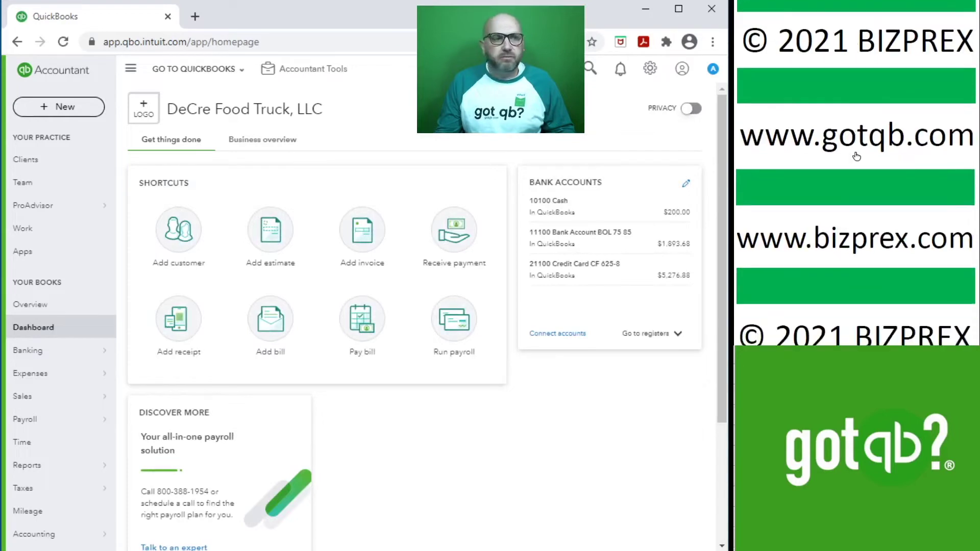
scroll(856, 156, down, 1)
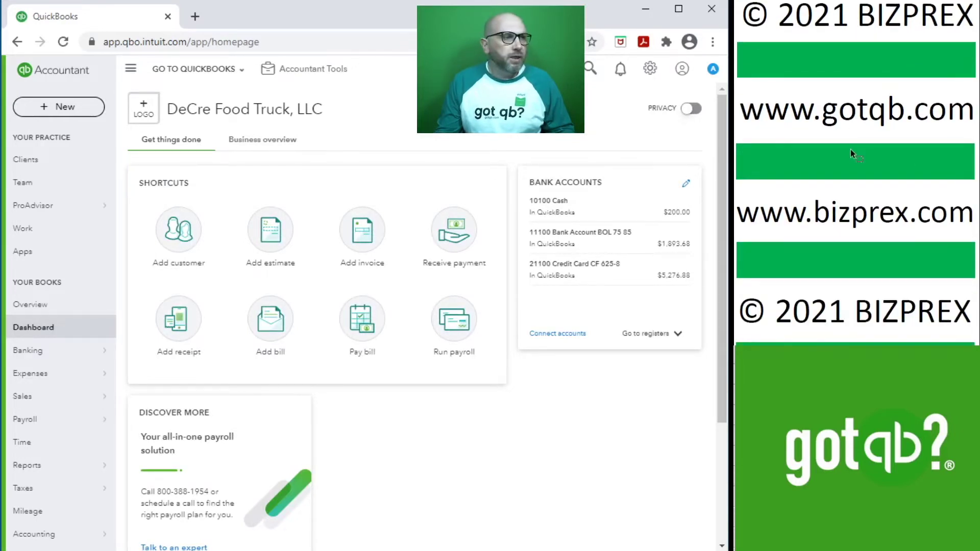
scroll(851, 149, down, 10)
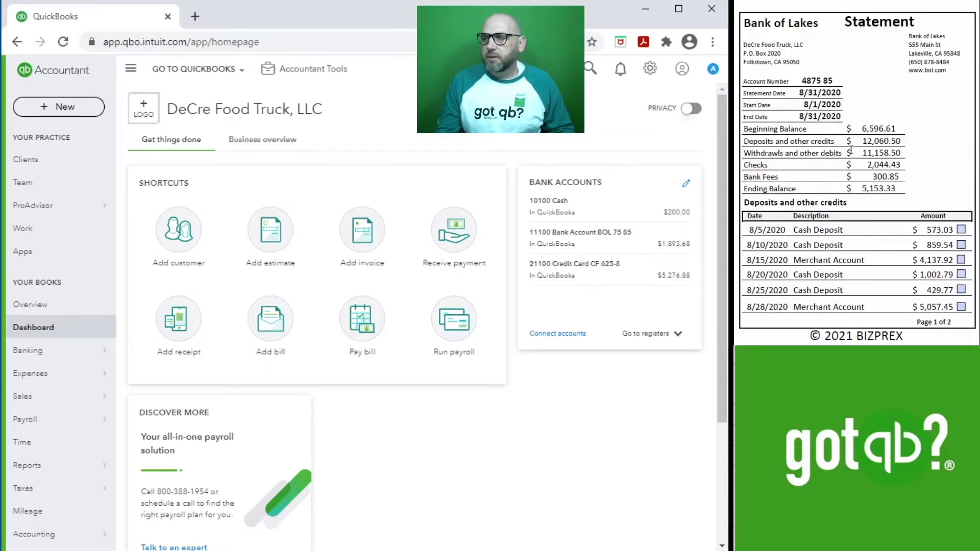
- Open the Reconcile page and select the 11100 Bank Account BOL as the account to reconcile
click(301, 73)
click(307, 172)
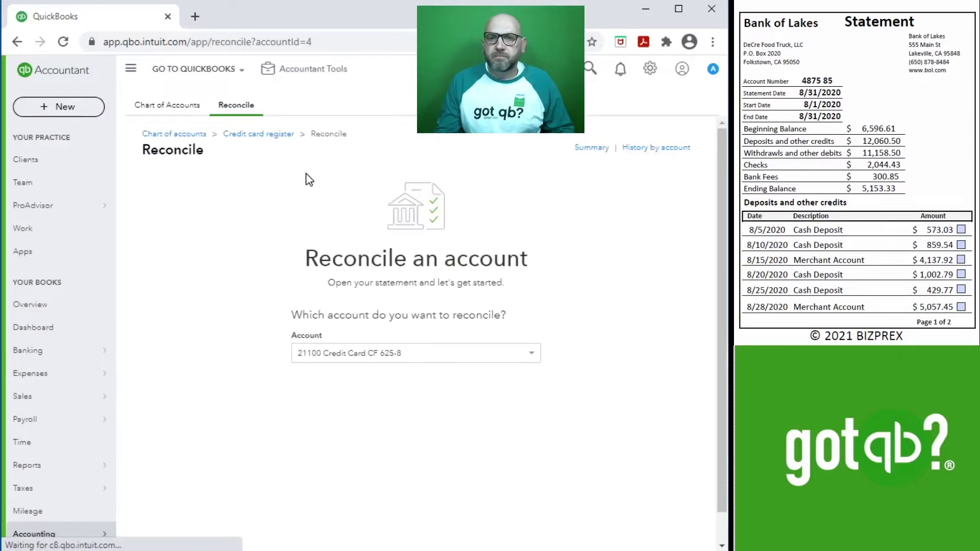
click(418, 351)
scroll(416, 393, up, 2)
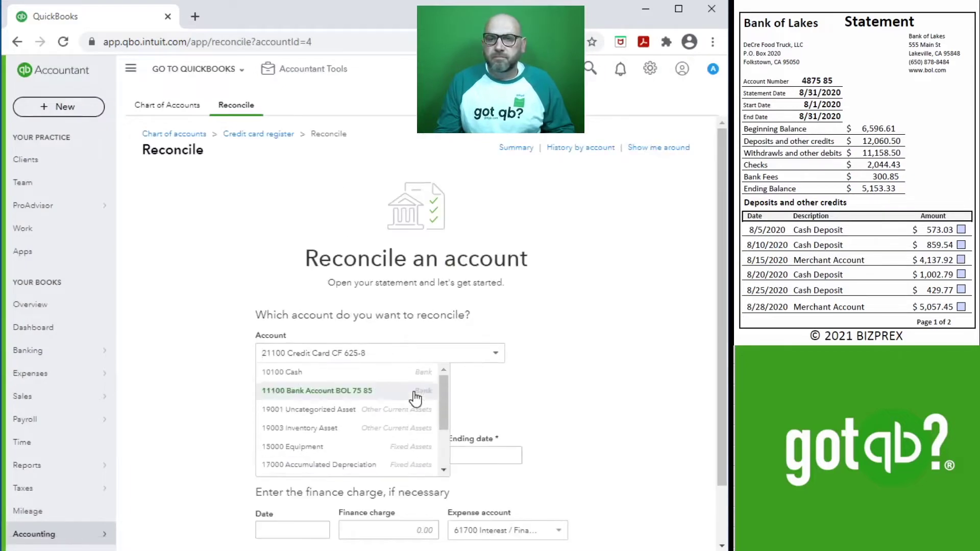
click(416, 391)
- Enter an ending balance of 5,153.33 and an ending date of 08/31/2020, and start reconciling the bank account
click(351, 458)
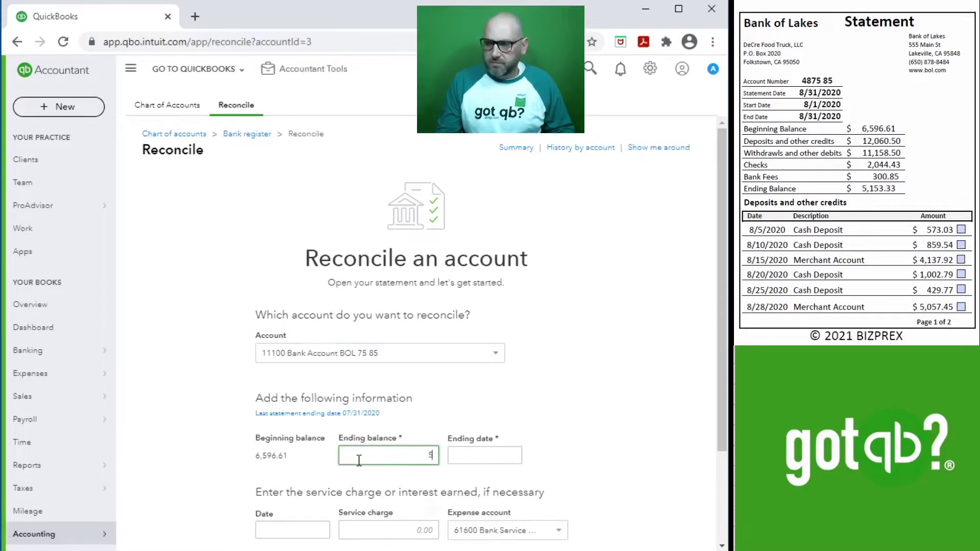
text(5,153.33)
key(Tab)
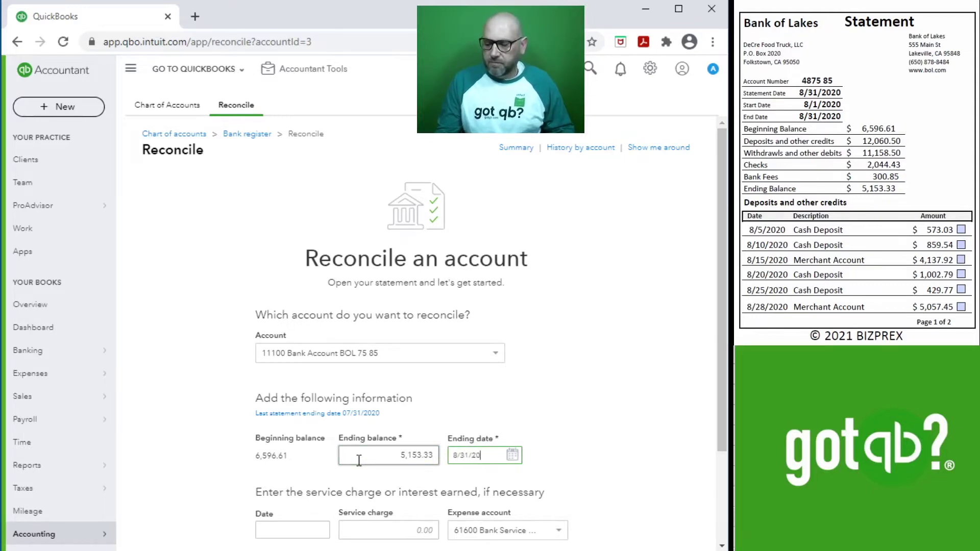
key(Tab)
scroll(304, 462, down, 3)
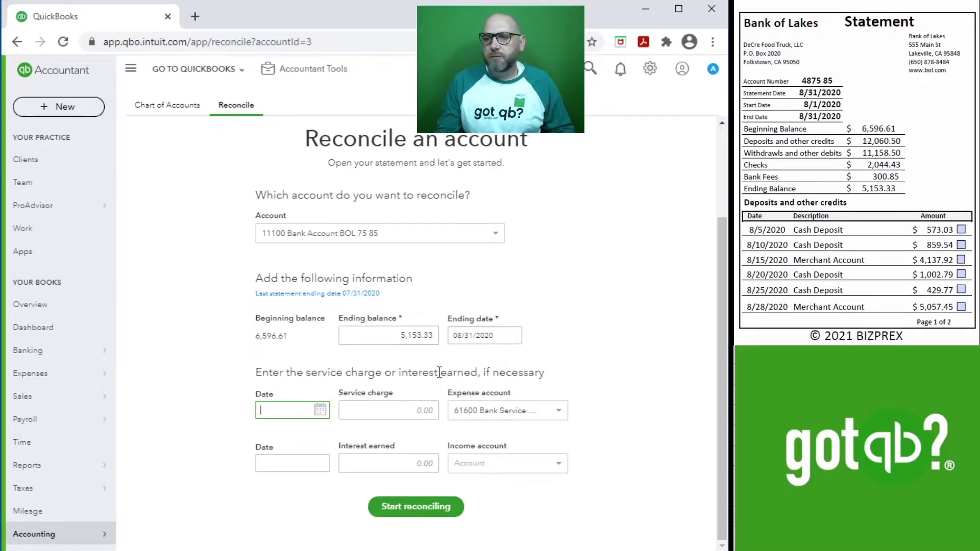
click(418, 507)
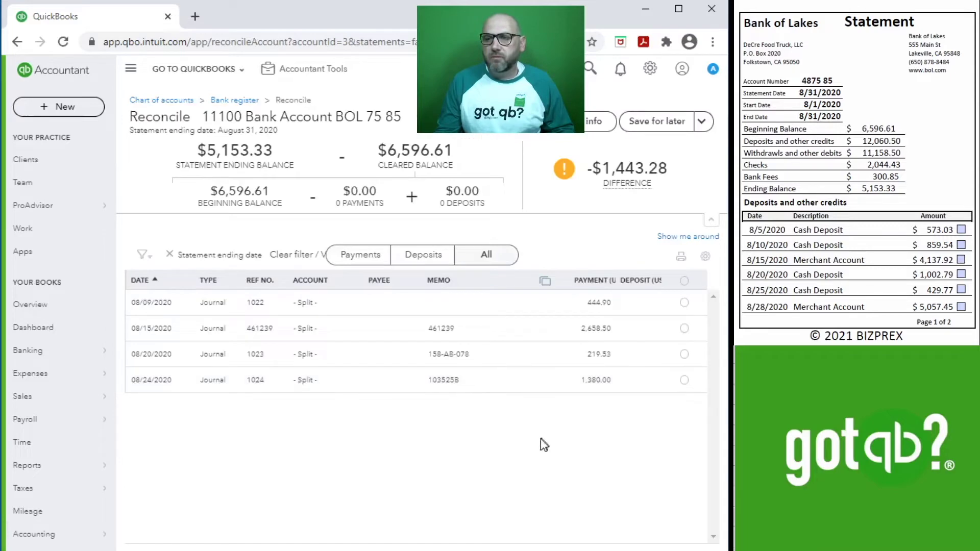
- Mark checks 1022, 1023 and 1024 and the 2,658.50 bank transfer payment as cleared on the statement and in the list
scroll(900, 197, down, 10)
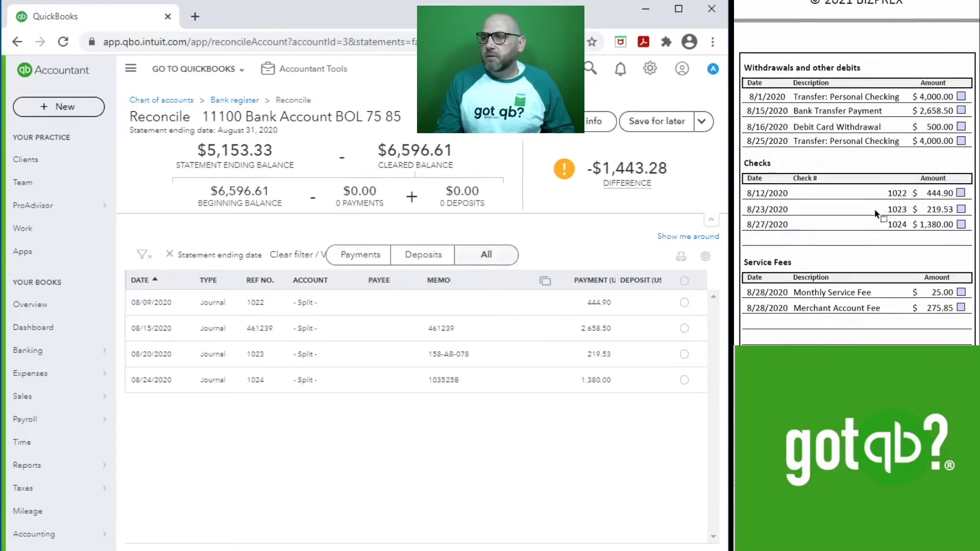
scroll(876, 215, down, 2)
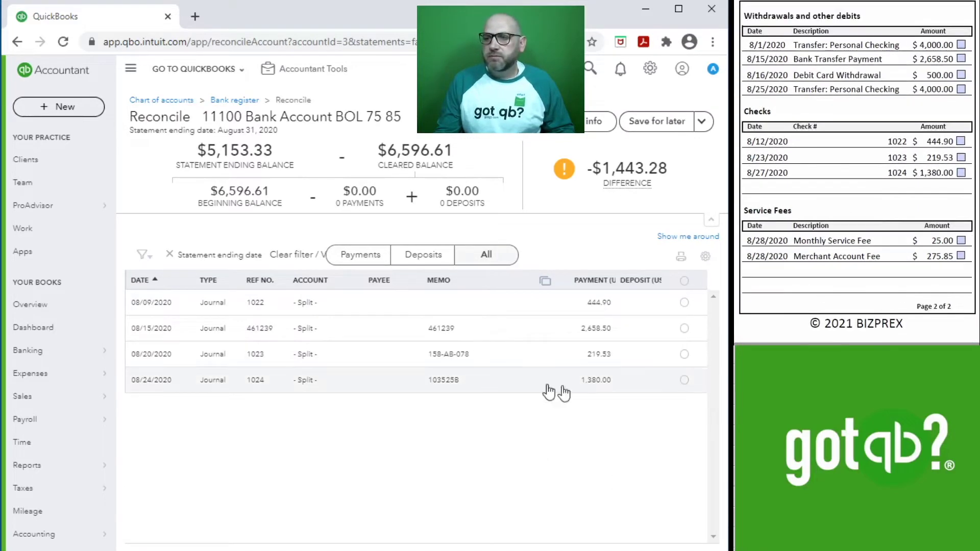
click(960, 141)
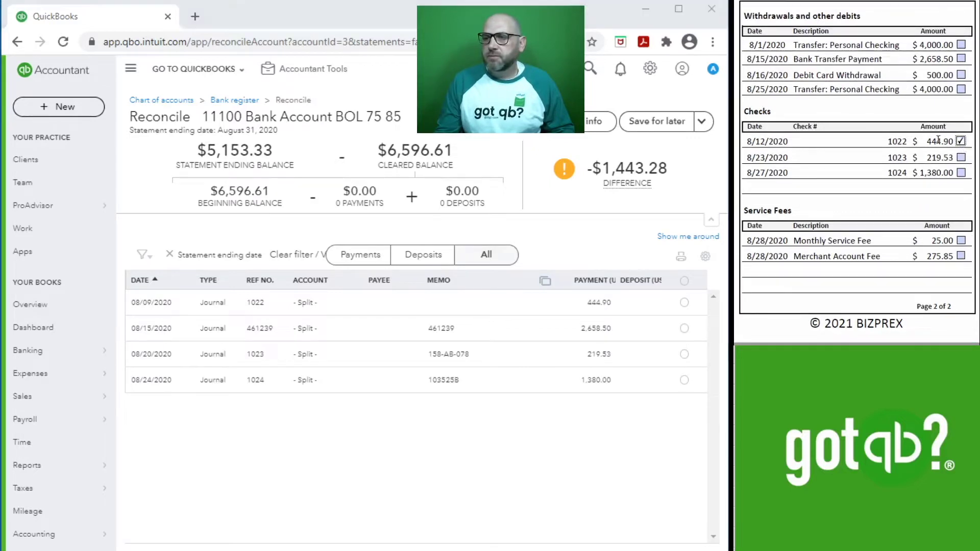
click(684, 303)
click(960, 157)
click(684, 354)
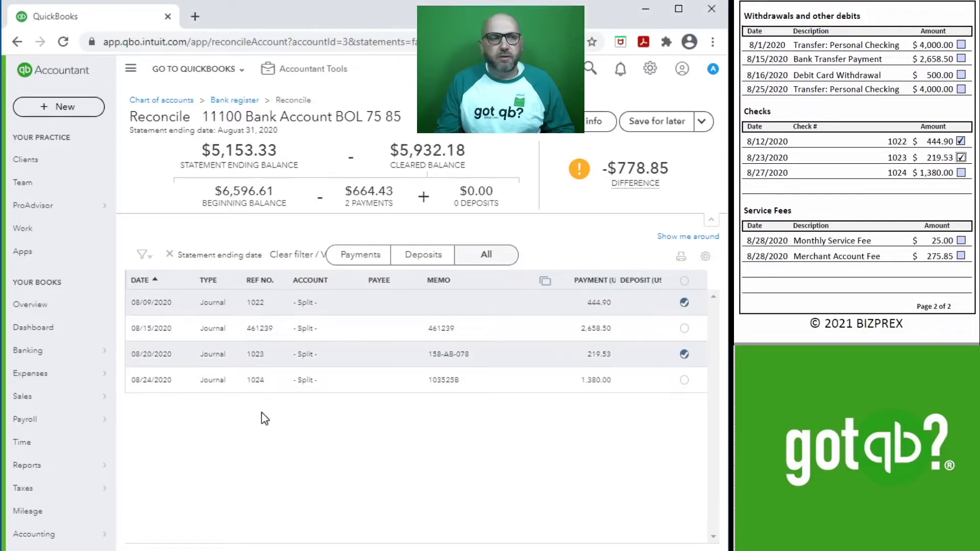
click(961, 173)
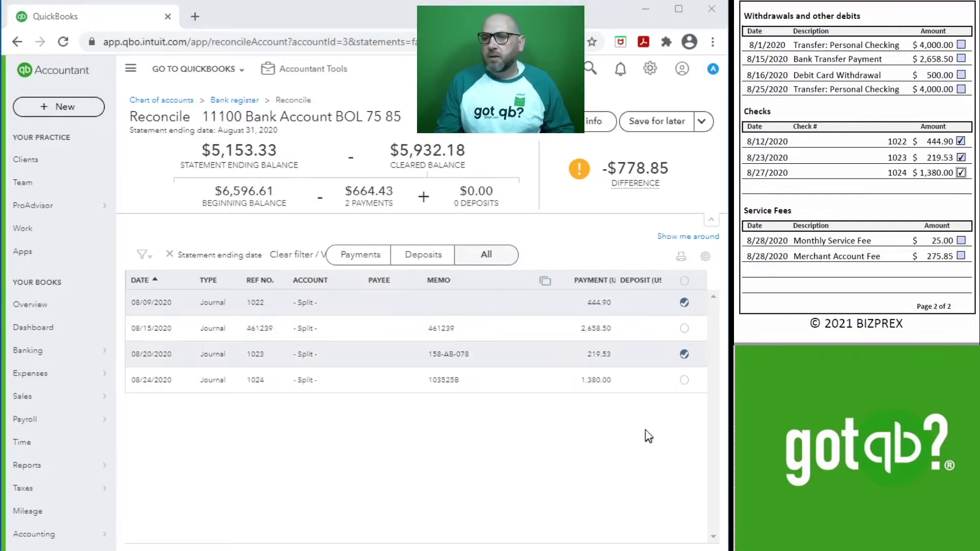
click(684, 380)
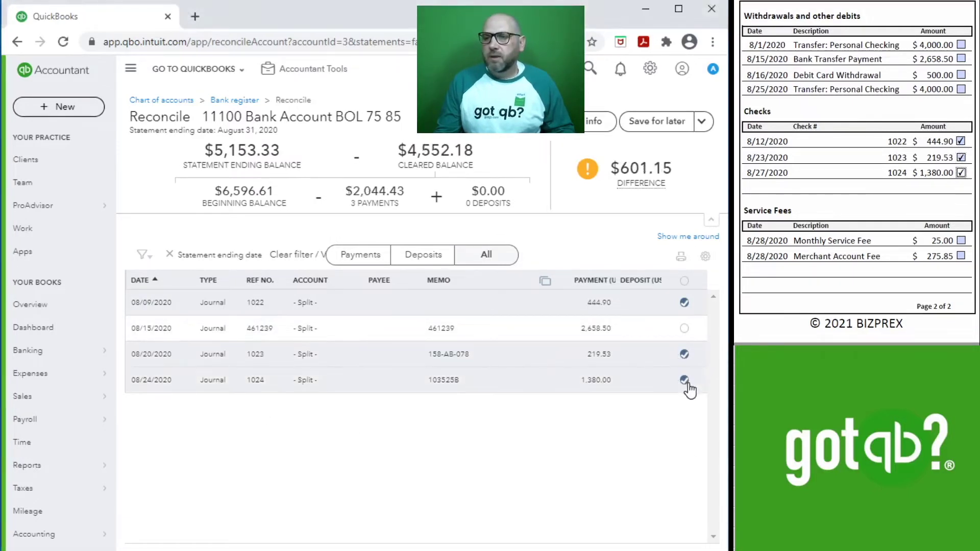
click(962, 60)
click(684, 328)
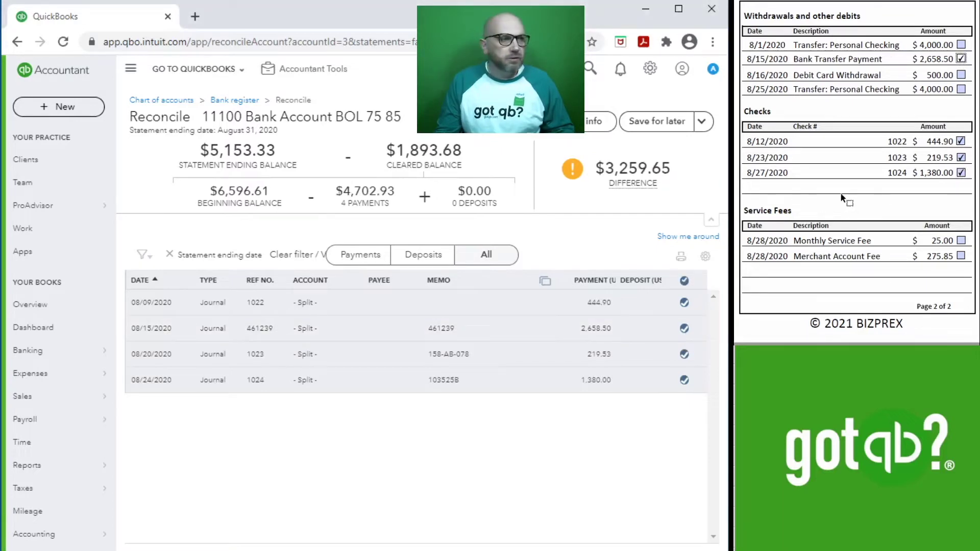
- Open a journal entry dated 08/31/2020 for the bank statement's deposits and set its journal number to Deposits Aug 2020
scroll(819, 121, up, 3)
scroll(818, 121, up, 5)
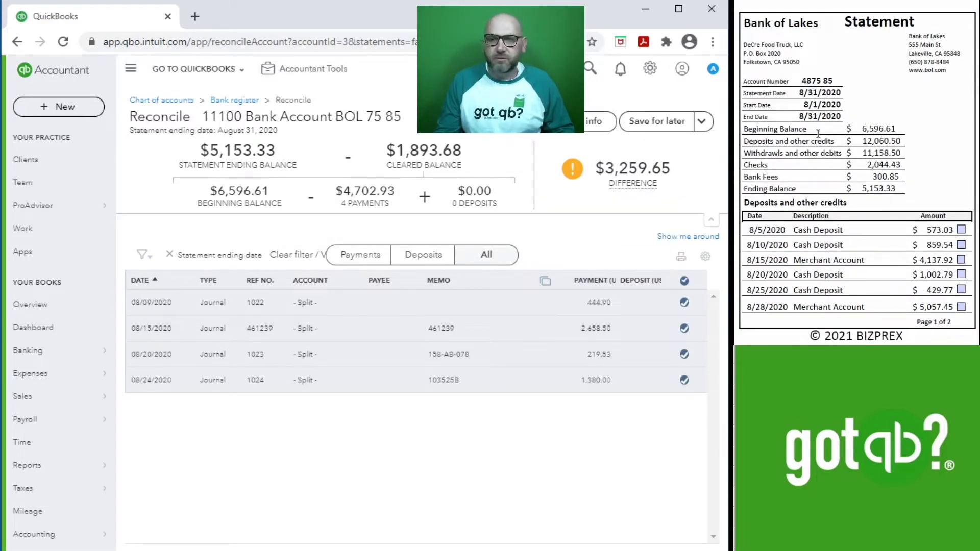
mouse_move(633, 183)
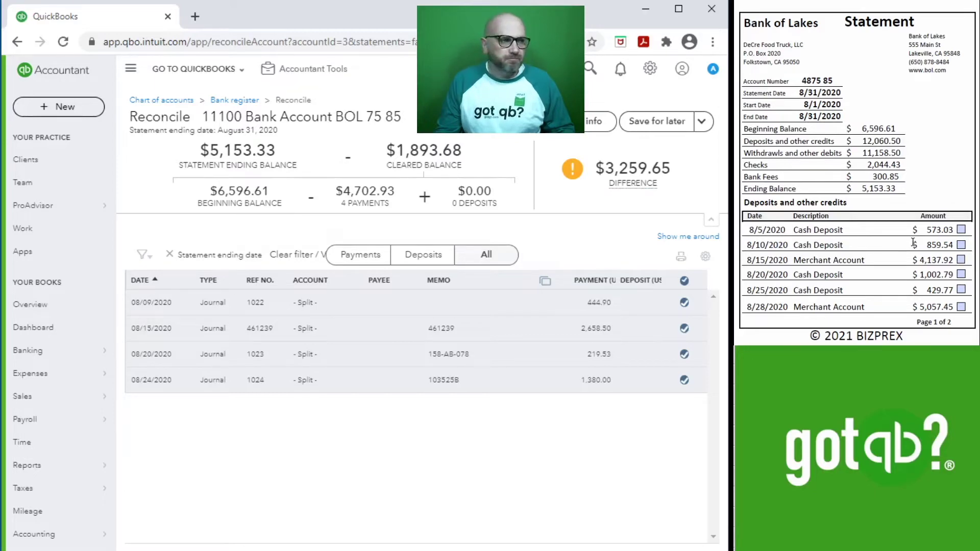
click(308, 66)
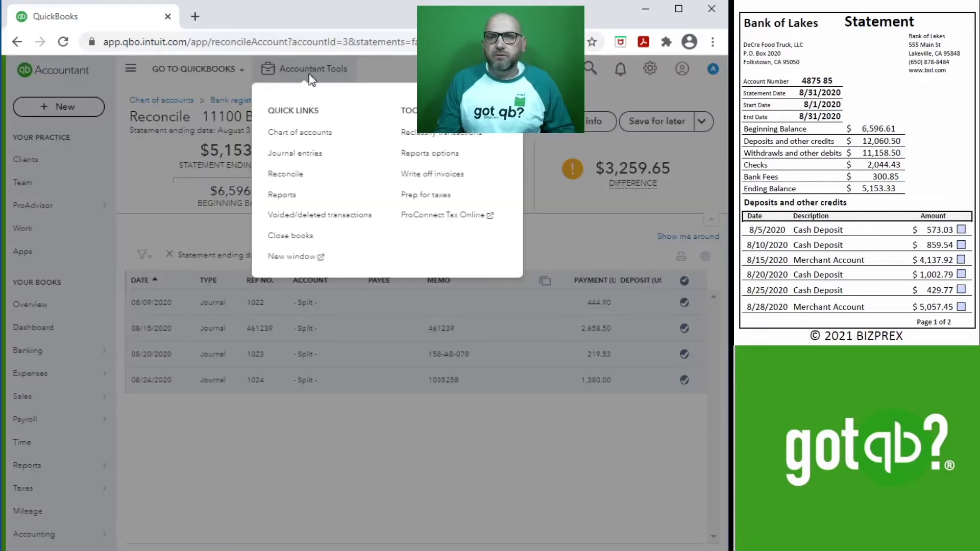
click(303, 155)
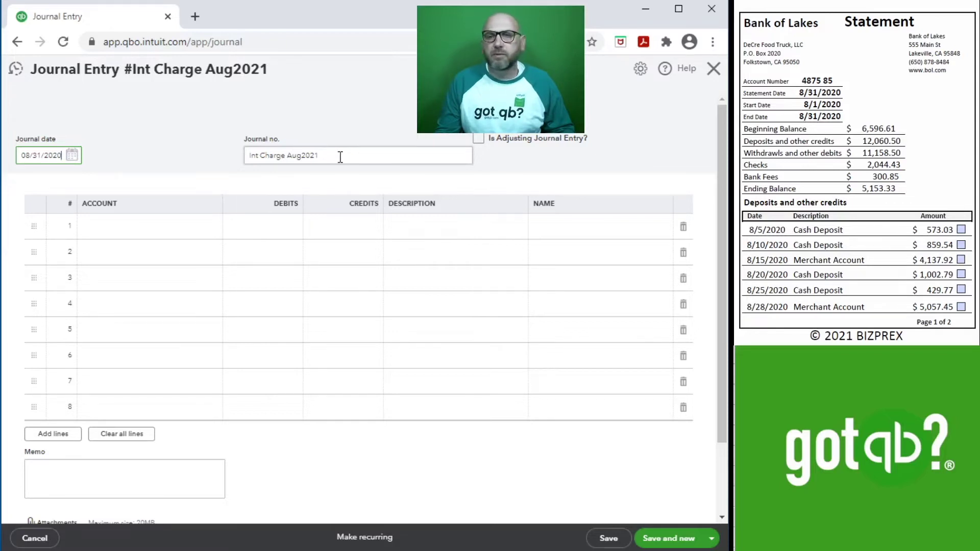
key(Tab)
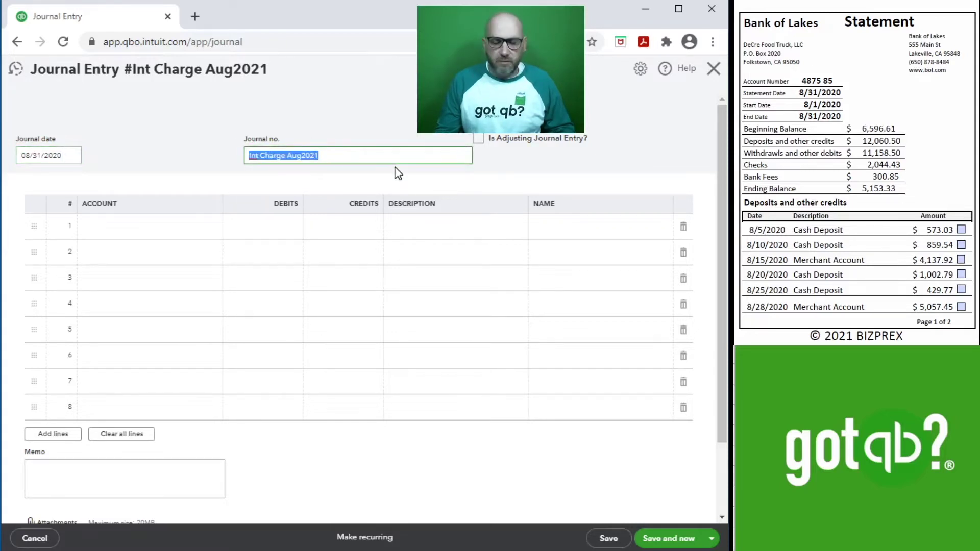
text(Depos)
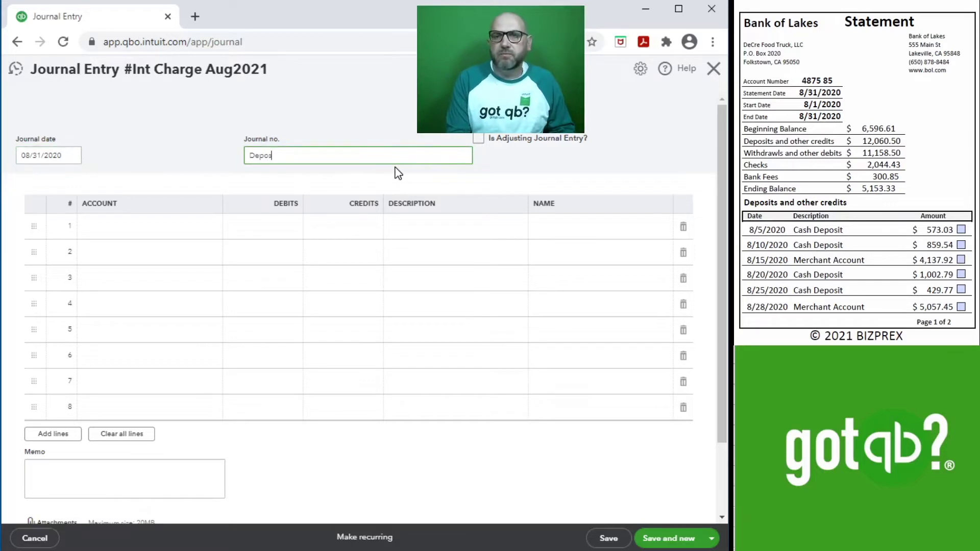
text(its Aug 2020)
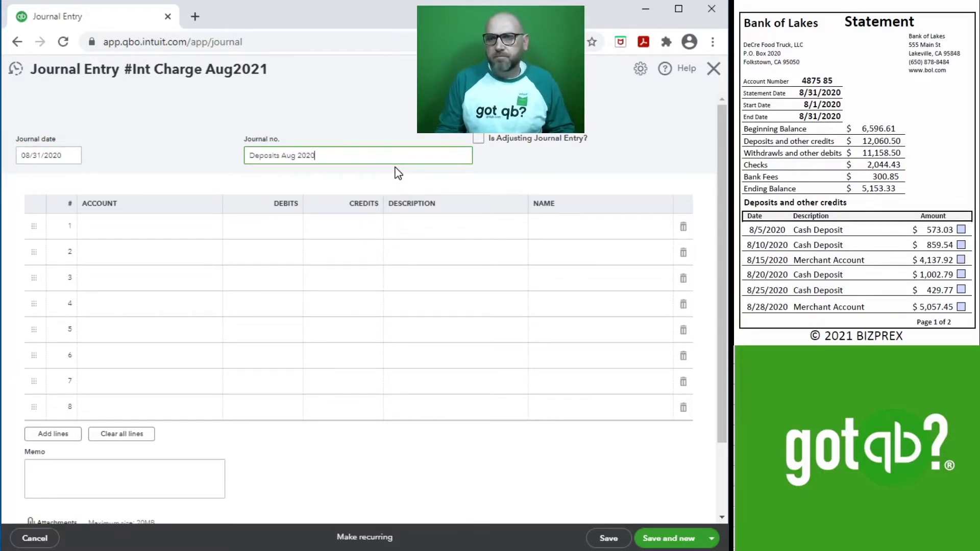
- On line 1 of the journal entry, debit 573.03 to the 11100 Bank Account BOL
key(Tab)
key(Tab)
key(Tab)
click(142, 228)
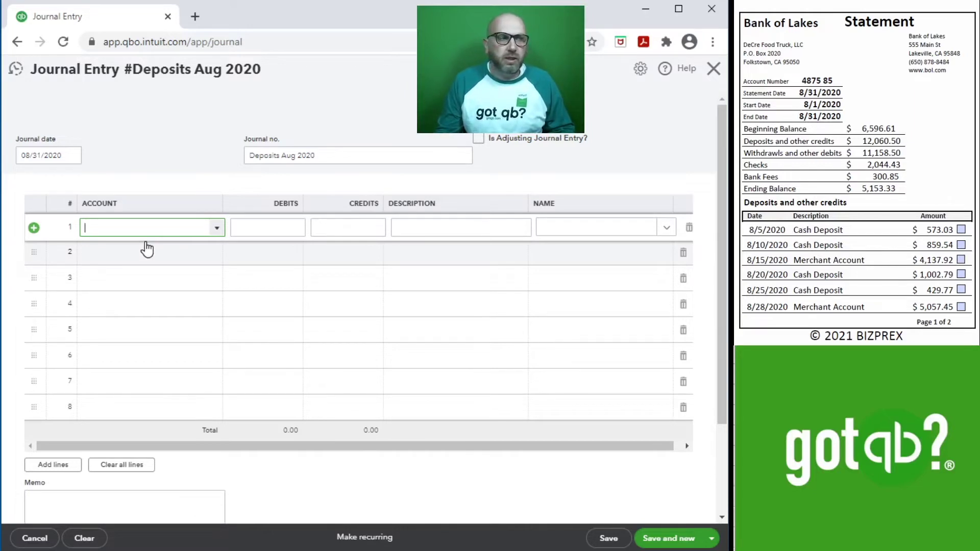
text(11100 Bank Account BOL 75 85)
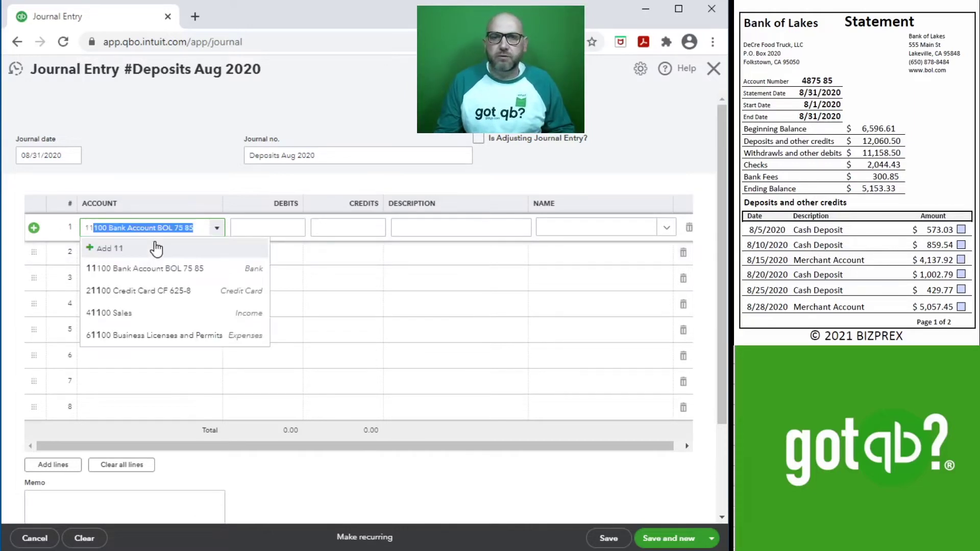
click(148, 268)
key(Tab)
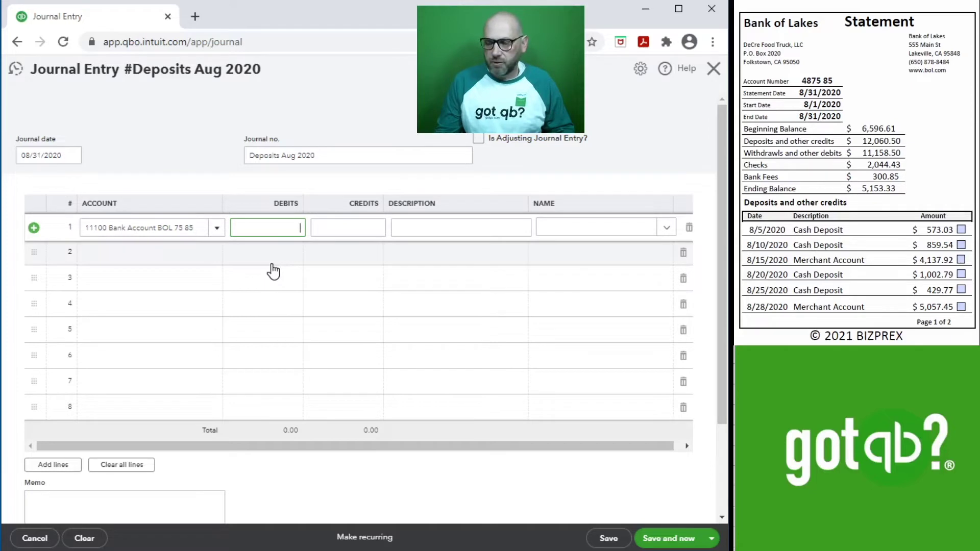
text(3)
key(Tab)
key(Tab)
key(Tab)
key(Tab)
- On line 2, debit 859.54 to the 11100 Bank Account BOL for the second cash deposit
key(shift+Tab)
text(111)
key(Tab)
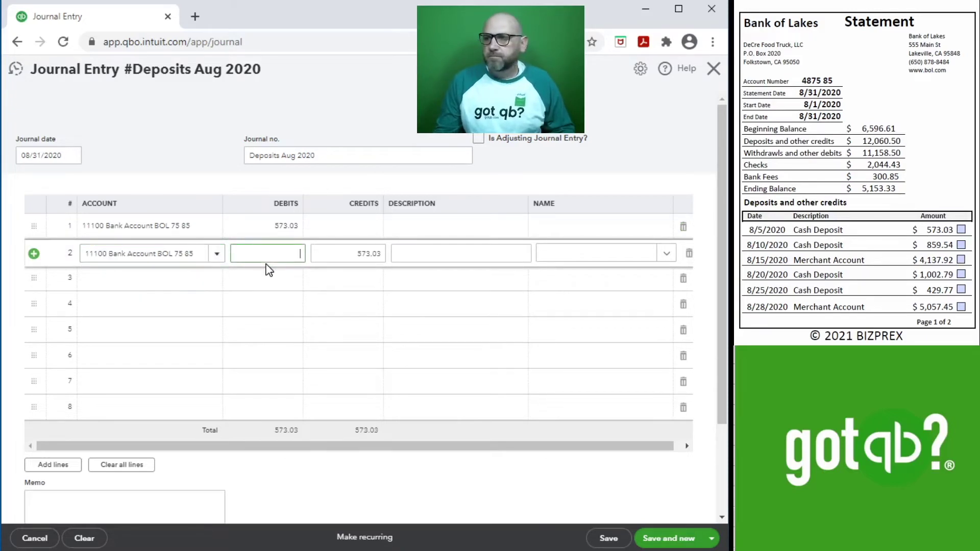
text(859.54)
key(Tab)
key(Tab)
key(Tab)
key(Tab)
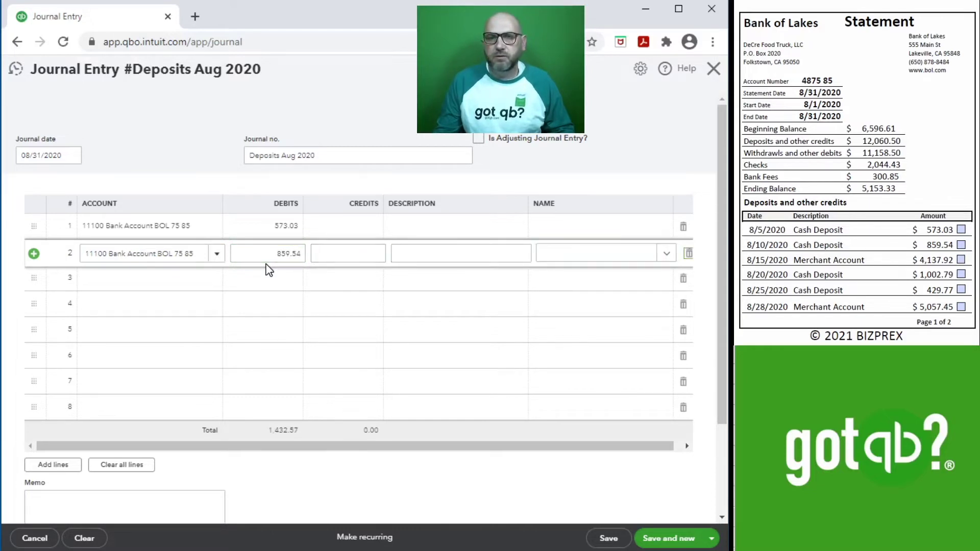
- On line 3, debit 4,137.92 to the 11100 Bank Account BOL for the 8/15/2020 merchant deposit
key(Tab)
text(111)
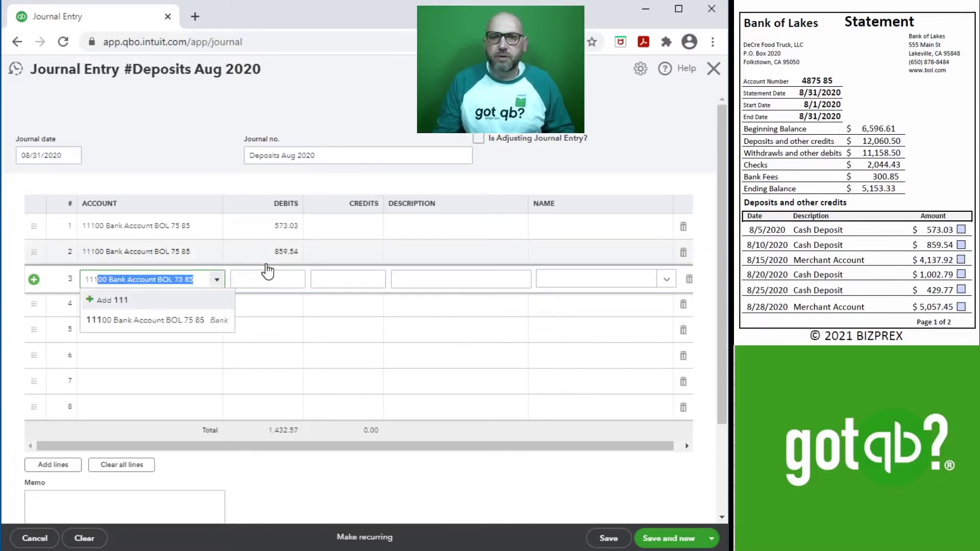
click(143, 324)
click(272, 278)
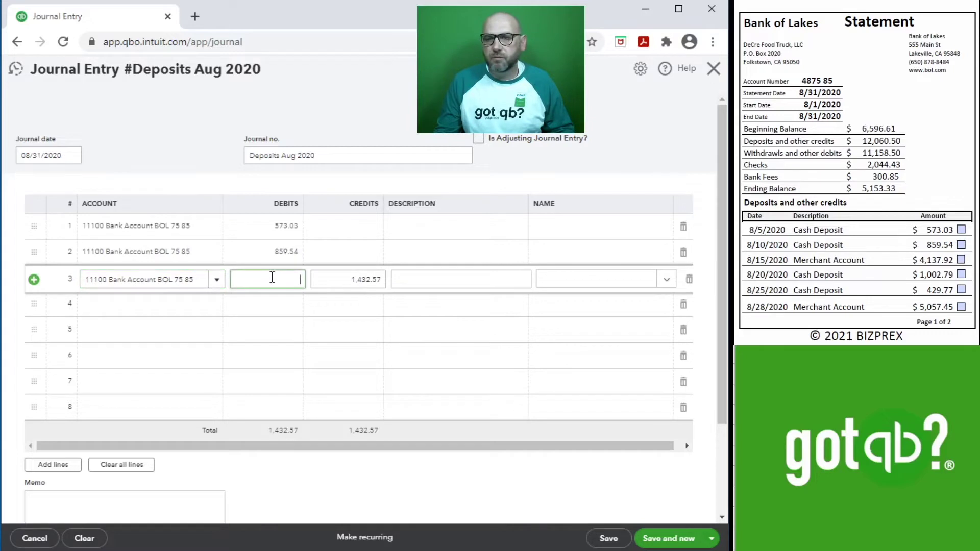
text(4137.92)
key(Tab)
key(Tab)
key(Tab)
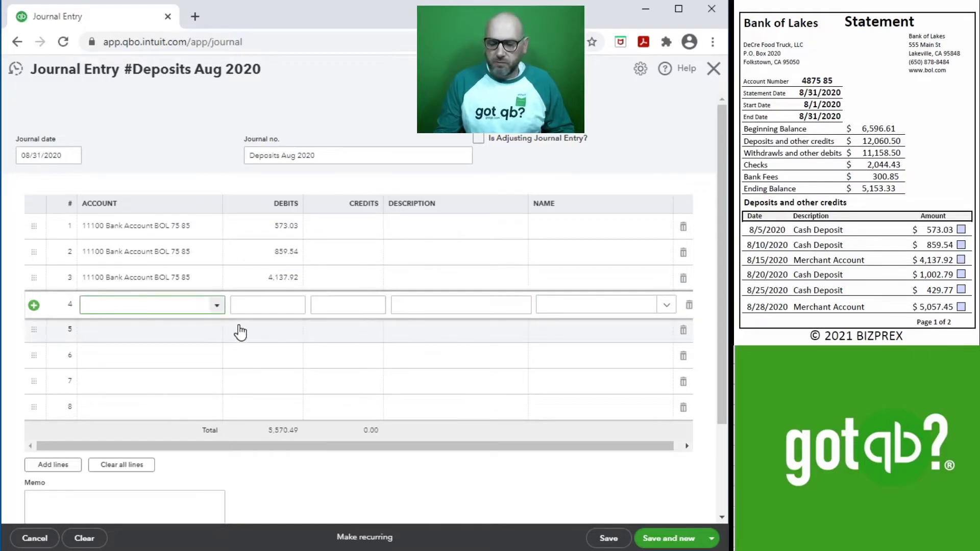
- On line 4, debit 1,002.79 to the 11100 Bank Account BOL for the 8/20/2020 cash deposit
text(11100 Bank Account BOL 75 85)
click(164, 345)
click(268, 305)
text(1,002.79)
key(Tab)
key(Tab)
key(Tab)
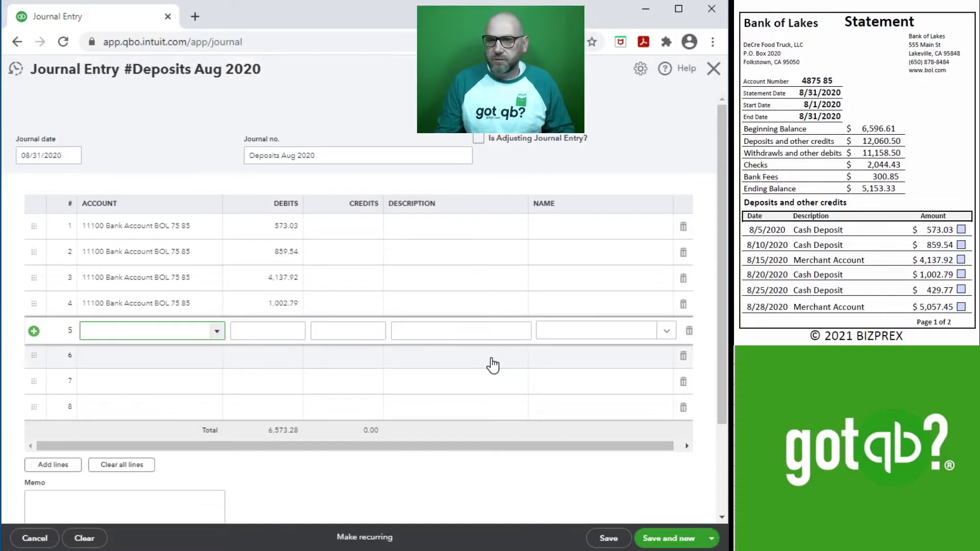
- On line 5, debit 429.77 to the 11100 Bank Account BOL for the 8/25/2020 cash deposit
text(11100 Bank Account BOL 75 85)
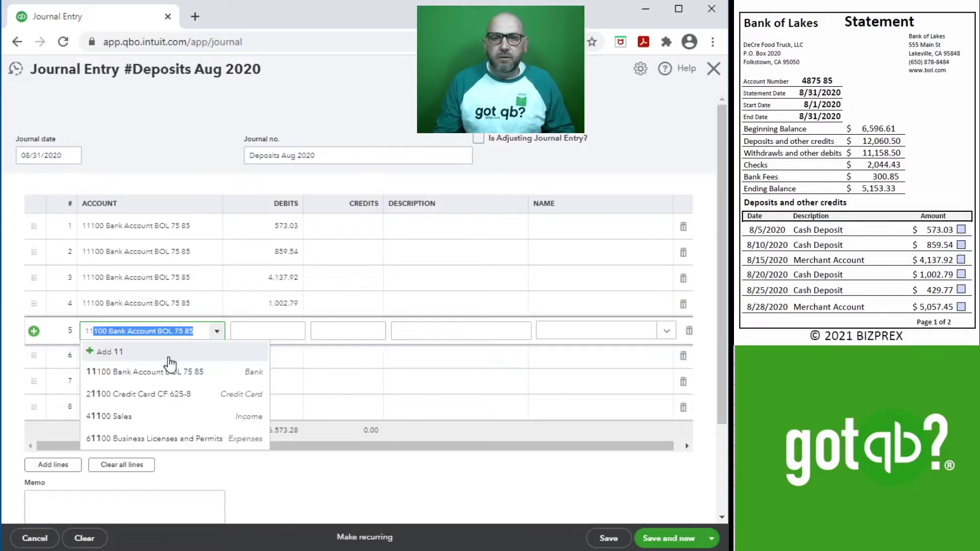
click(147, 374)
click(275, 326)
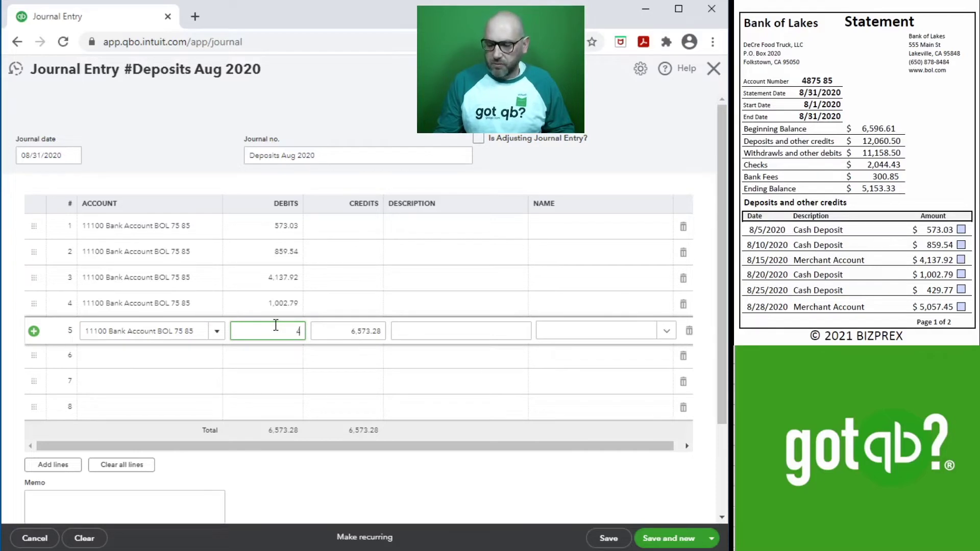
text(429.77)
key(Tab)
key(Tab)
key(Tab)
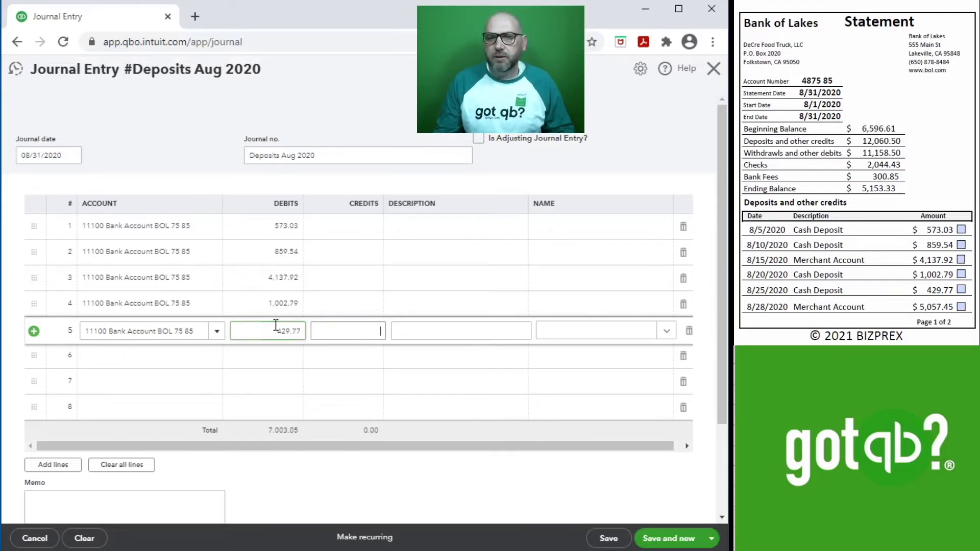
key(Tab)
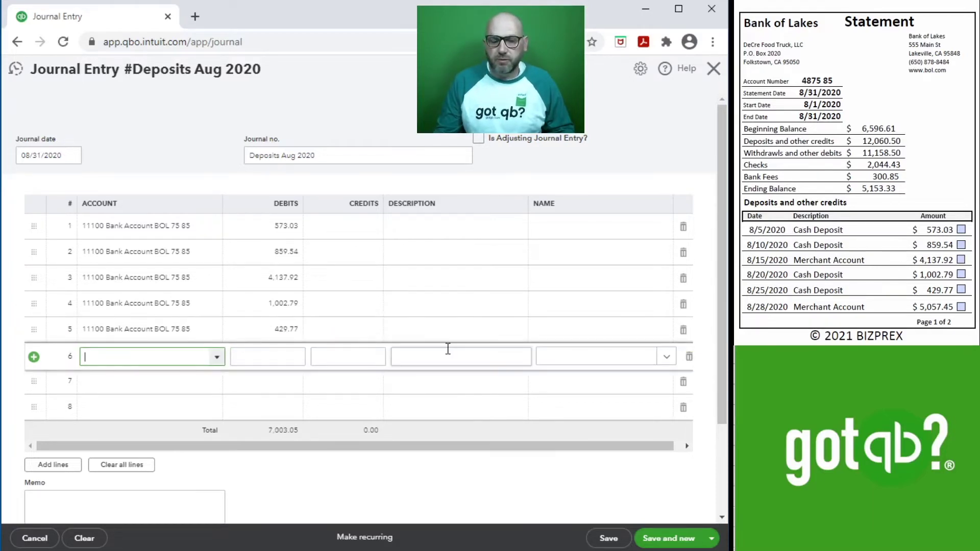
- Debit 5,057.45 to the 11100 Bank Account BOL on line 6 and credit 12,060.50 to 41100 Sales on line 7
click(163, 396)
click(269, 357)
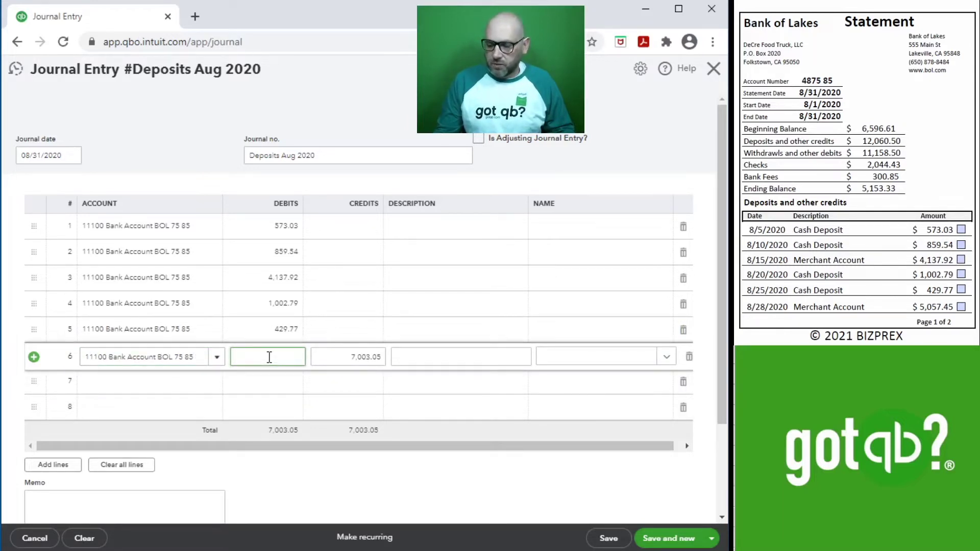
text(5,057.45)
key(Tab)
key(Tab)
key(Tab)
key(Tab)
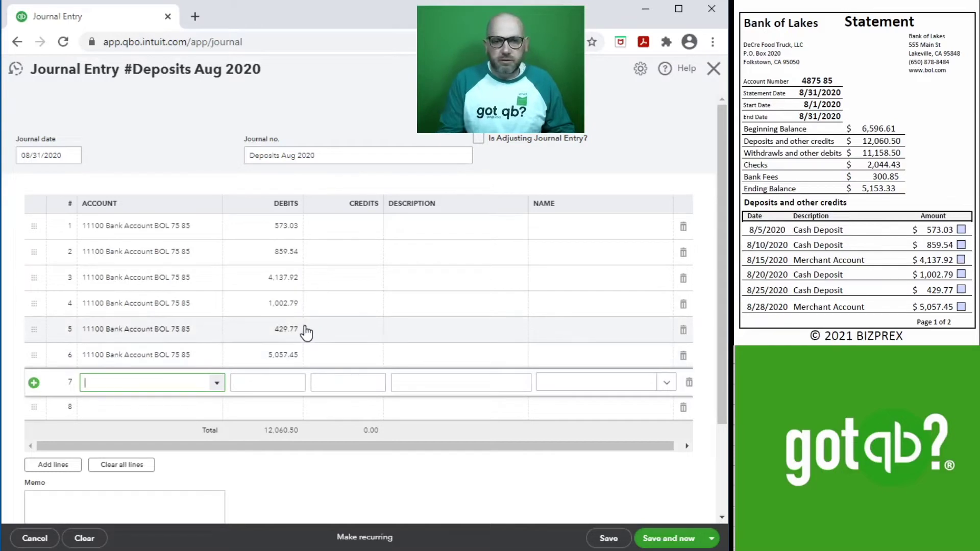
text(sa)
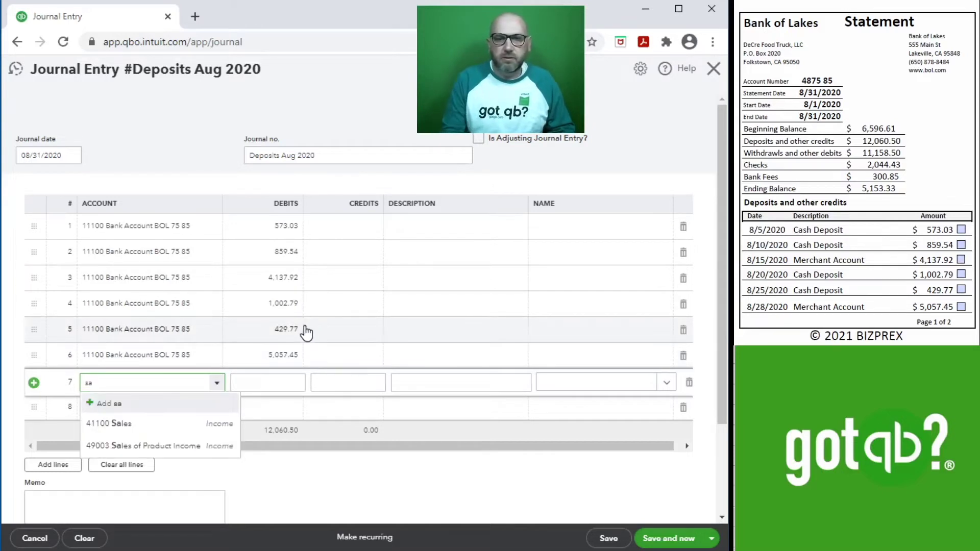
click(161, 428)
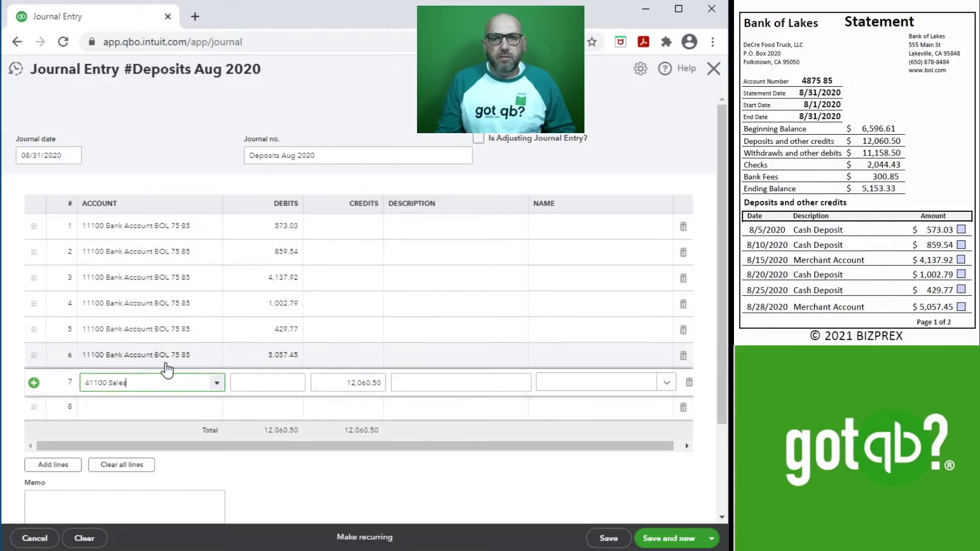
- Describe lines 1, 2, 4 and 5 as Cash Sales and lines 3 and 6 as Credit Card Sales, and save the journal entry
click(419, 230)
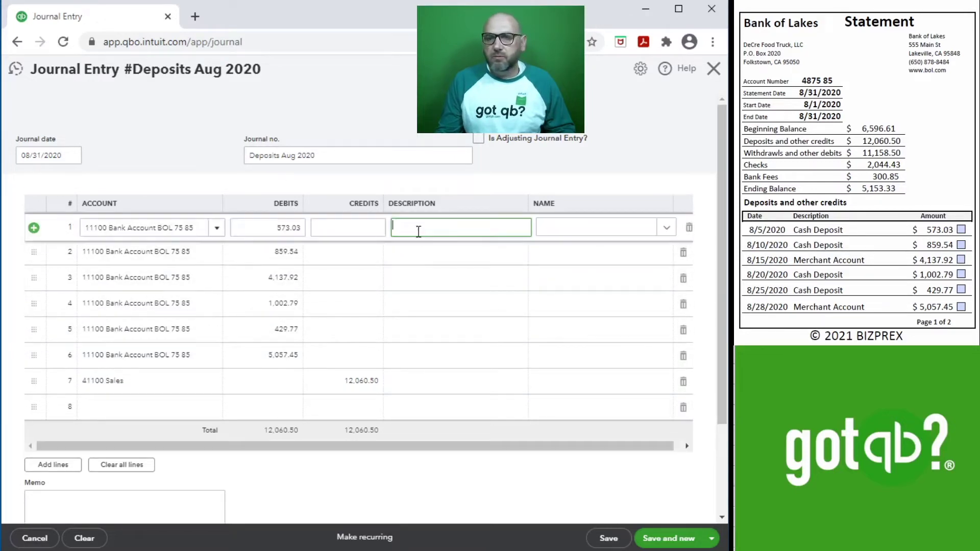
text(CAsh Sales)
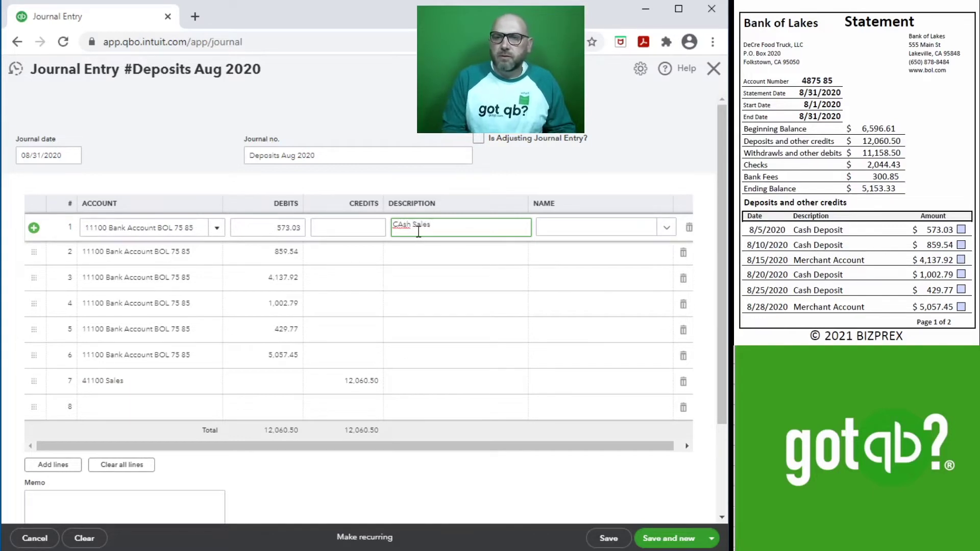
click(438, 256)
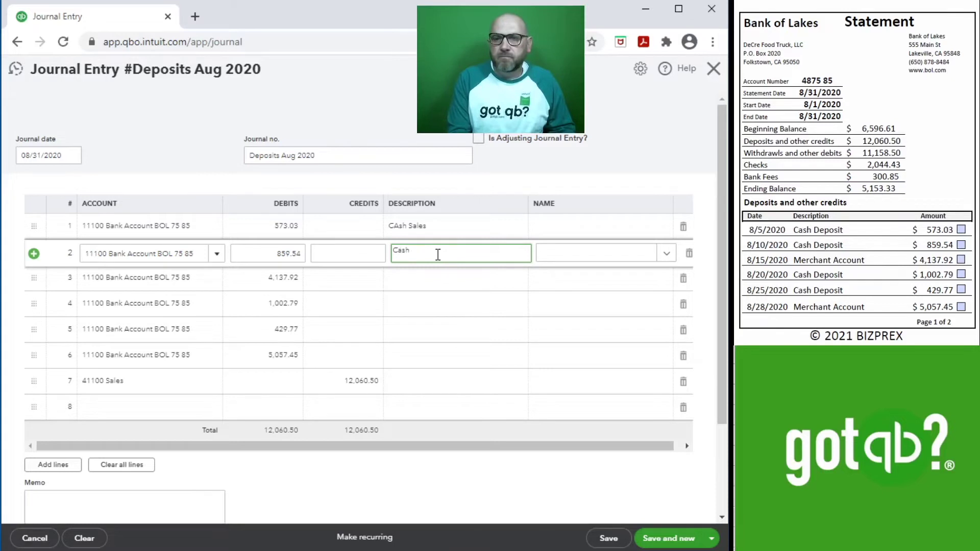
click(428, 280)
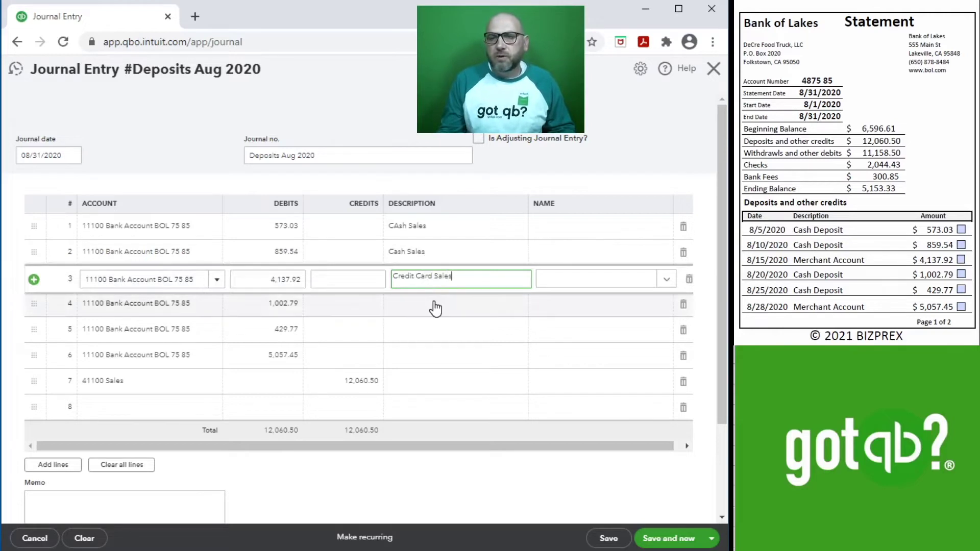
click(430, 301)
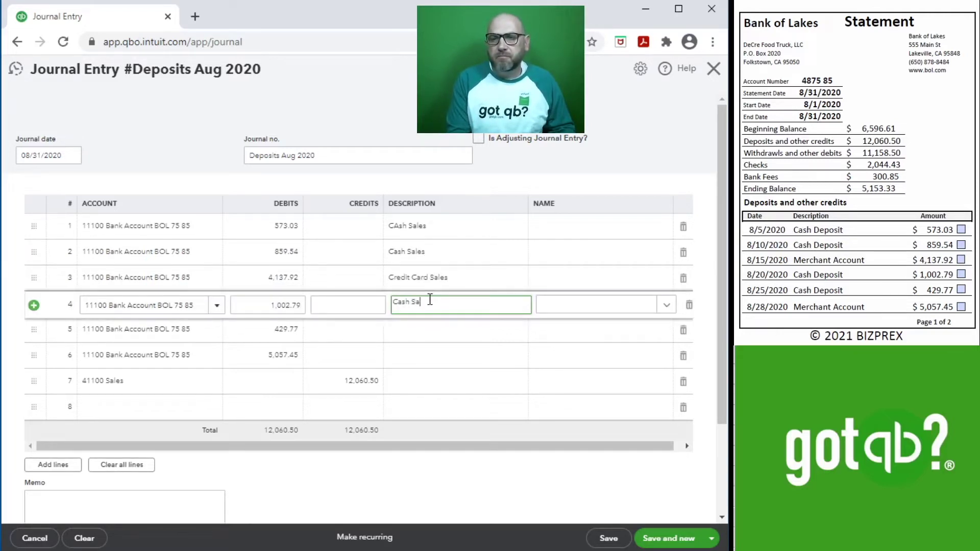
click(430, 331)
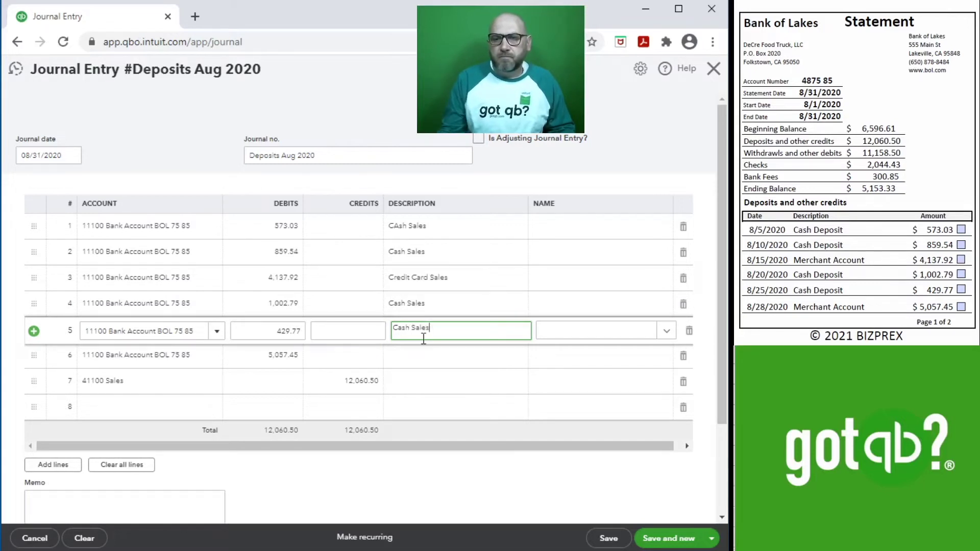
click(423, 355)
text(Credit CArd Sales)
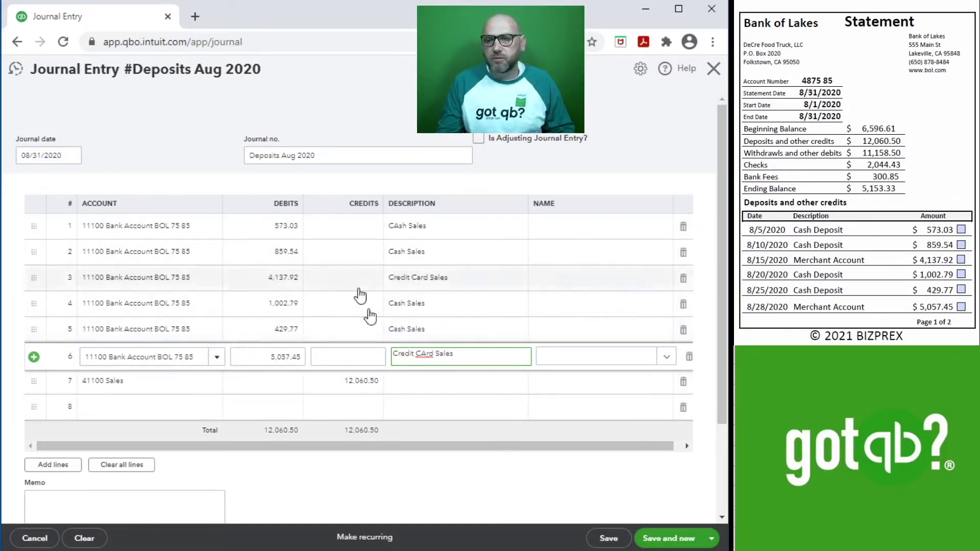
click(661, 541)
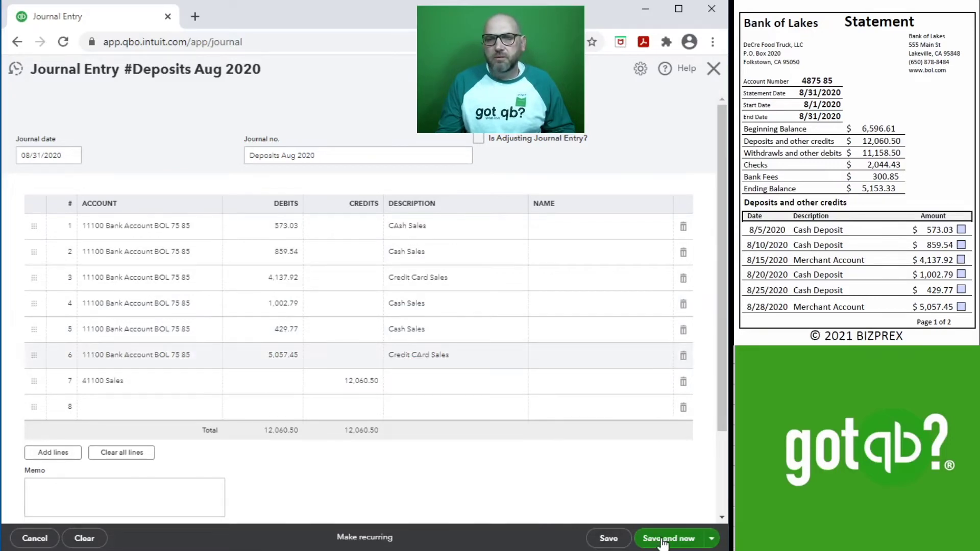
click(713, 70)
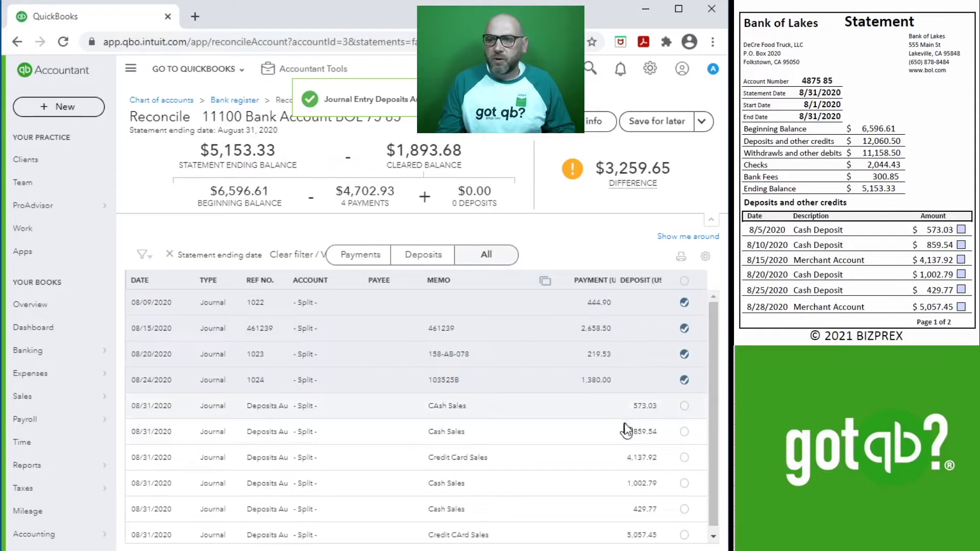
- Mark all six August deposits, from 573.03 to 5,057.45, as cleared on the statement and in the reconciliation list
scroll(626, 432, down, 1)
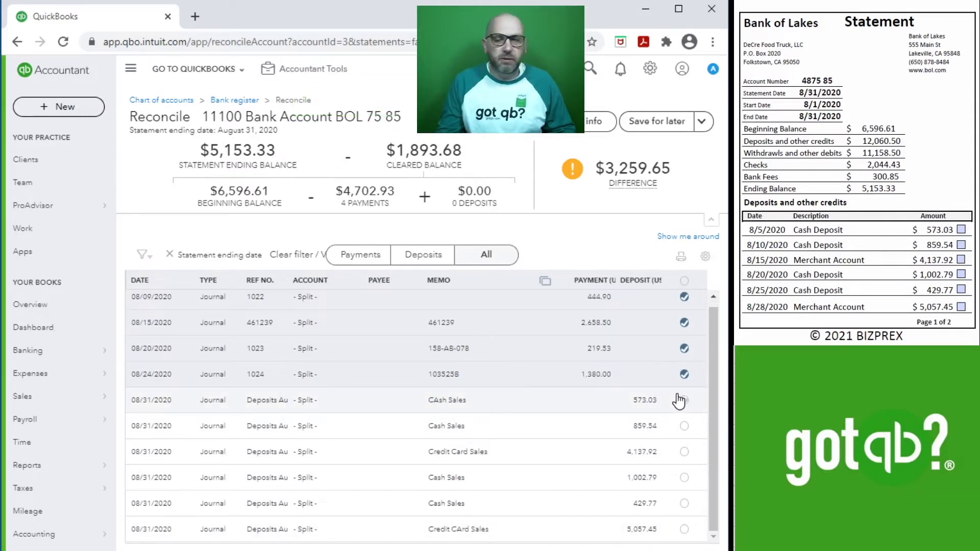
click(963, 229)
click(684, 401)
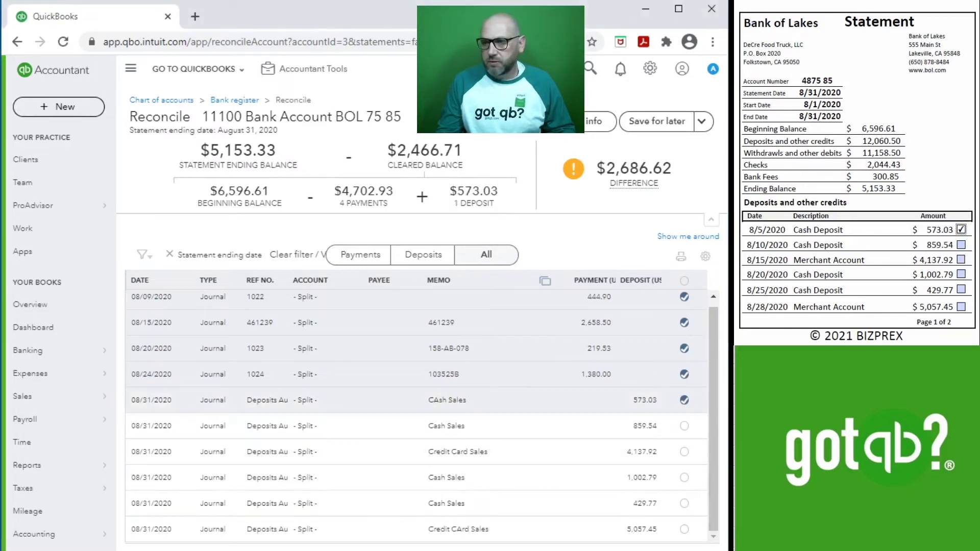
click(962, 245)
click(684, 426)
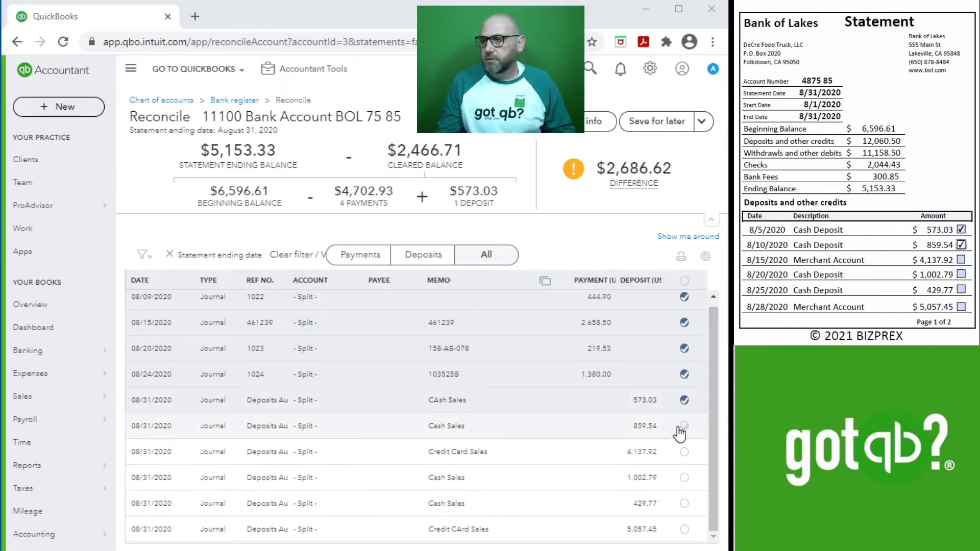
click(961, 259)
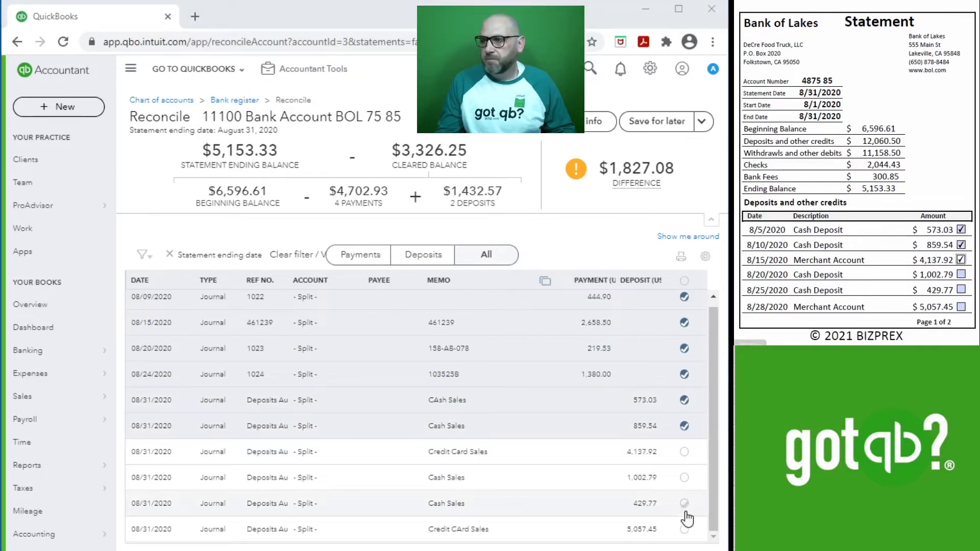
click(684, 452)
click(961, 275)
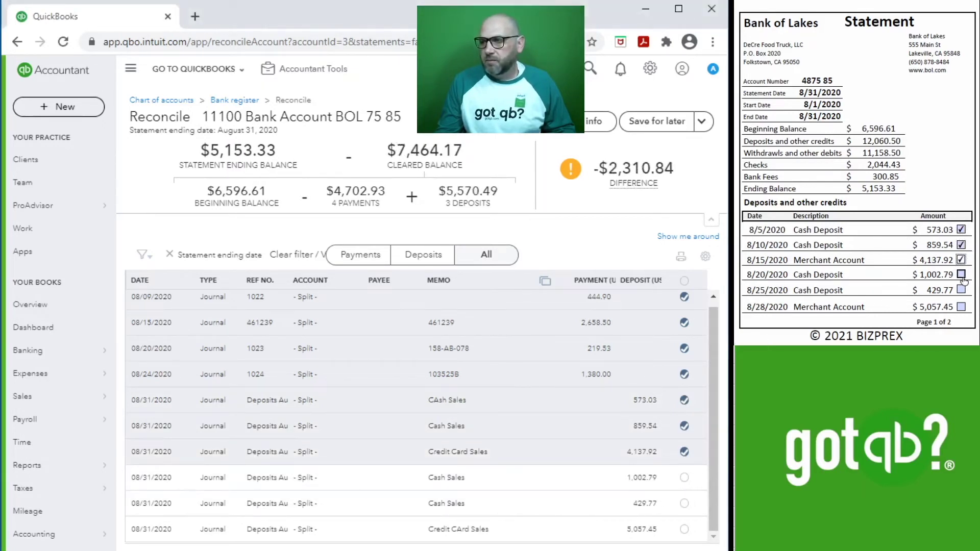
click(684, 478)
click(962, 290)
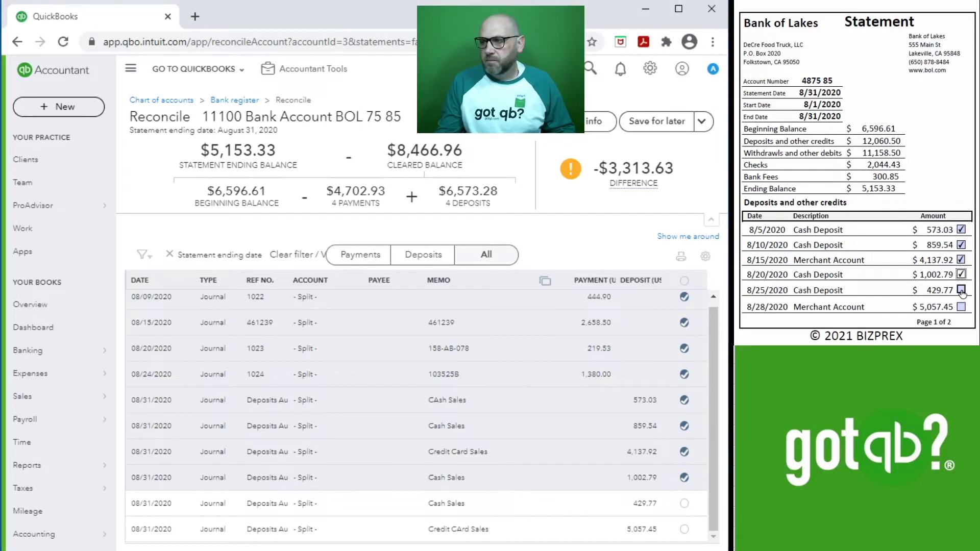
click(684, 504)
click(961, 307)
click(684, 529)
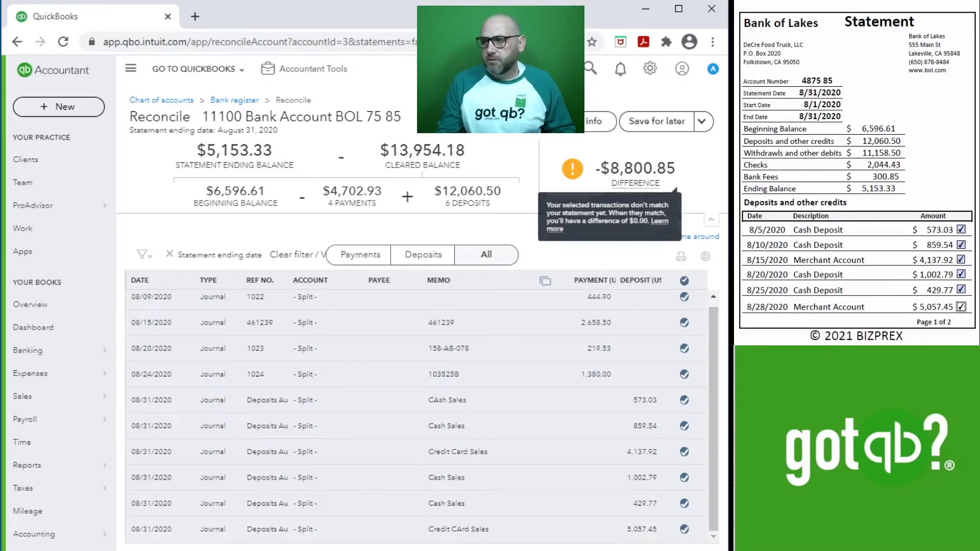
- Start a new journal entry dated 08/31/2020 for the statement's withdrawals, with journal number Draws Aug 2021
scroll(827, 228, down, 10)
scroll(828, 229, down, 2)
scroll(828, 233, up, 2)
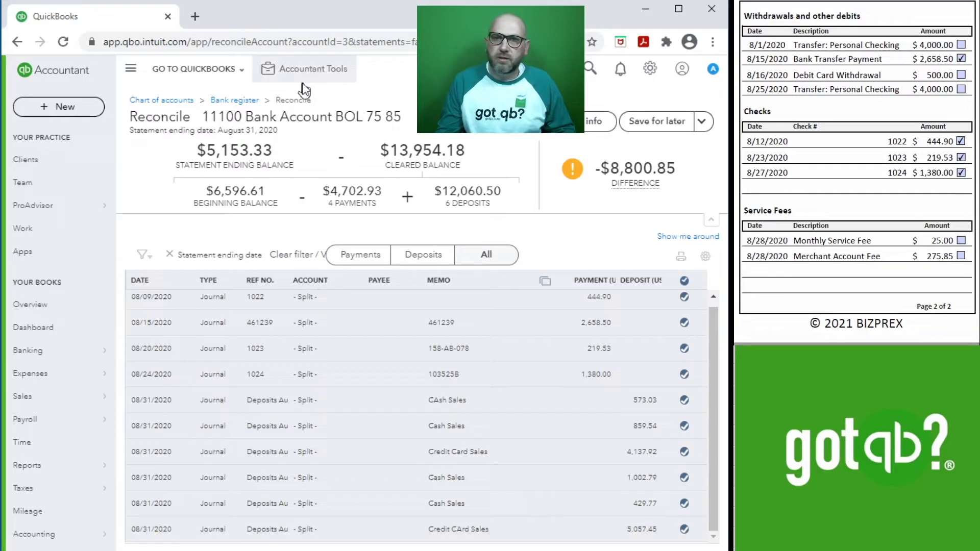
click(319, 81)
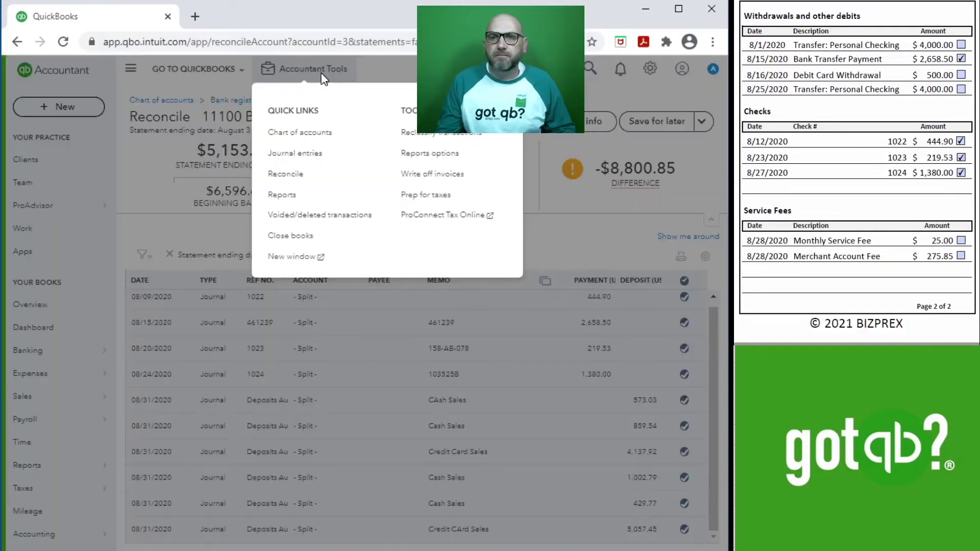
click(307, 156)
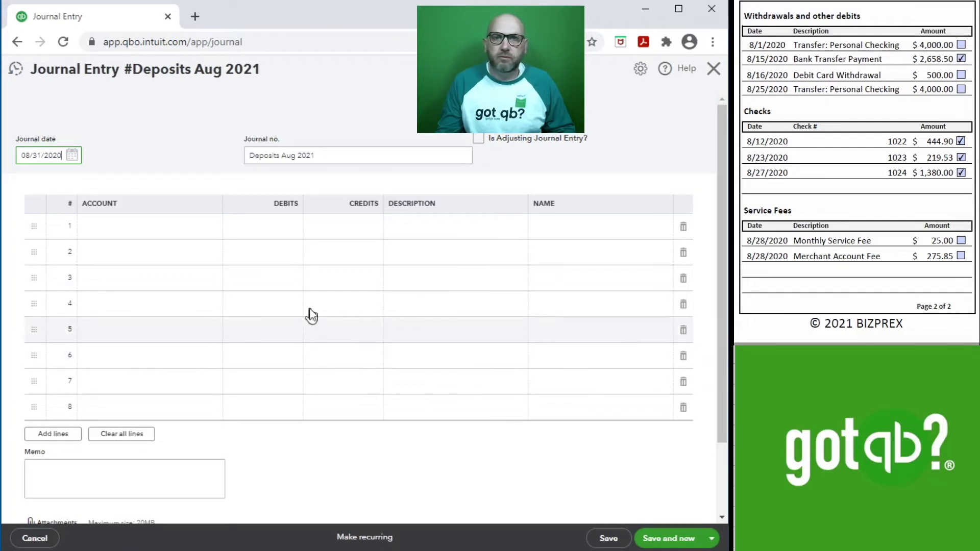
click(330, 156)
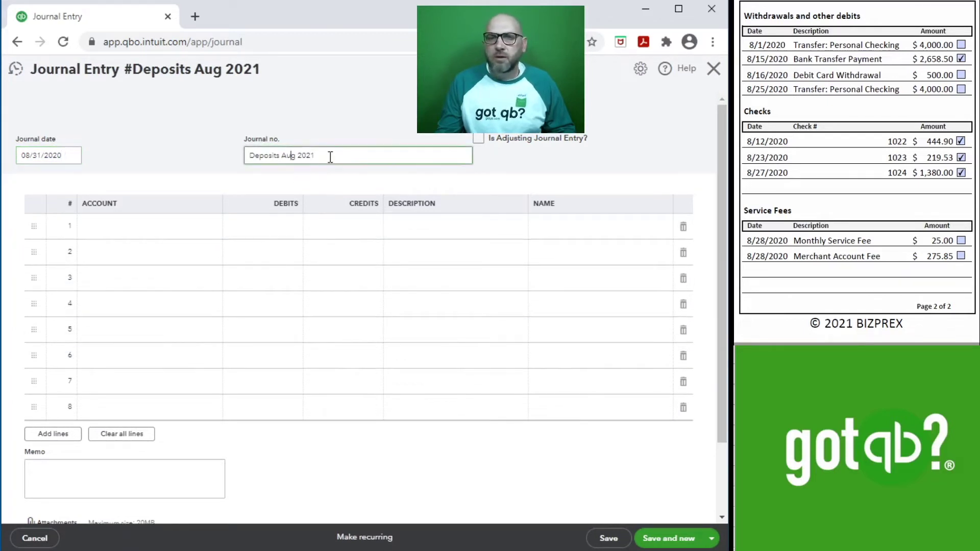
double_click(279, 156)
text(Draws)
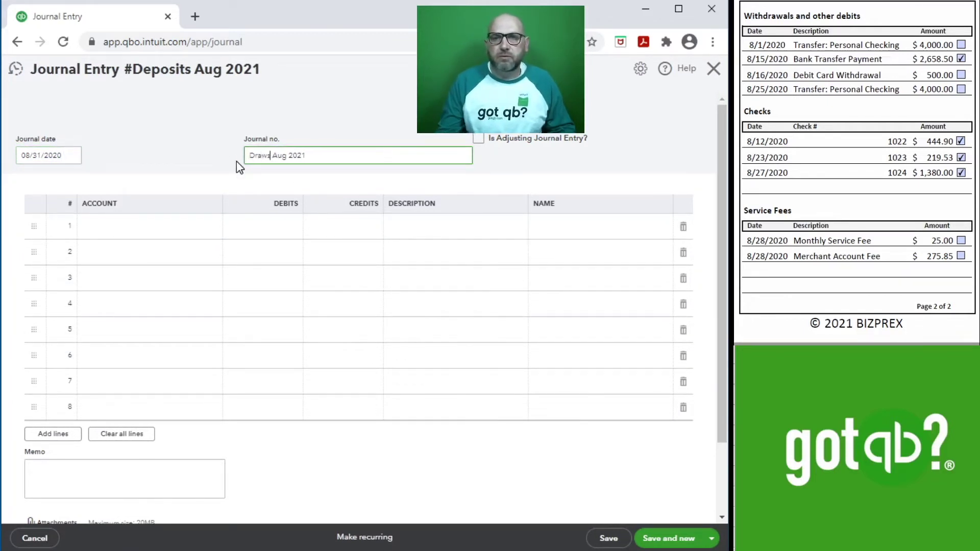
- On line 1, credit 4,000.00 to the 11100 Bank Account BOL for the 8/1/2020 transfer to personal checking
click(140, 228)
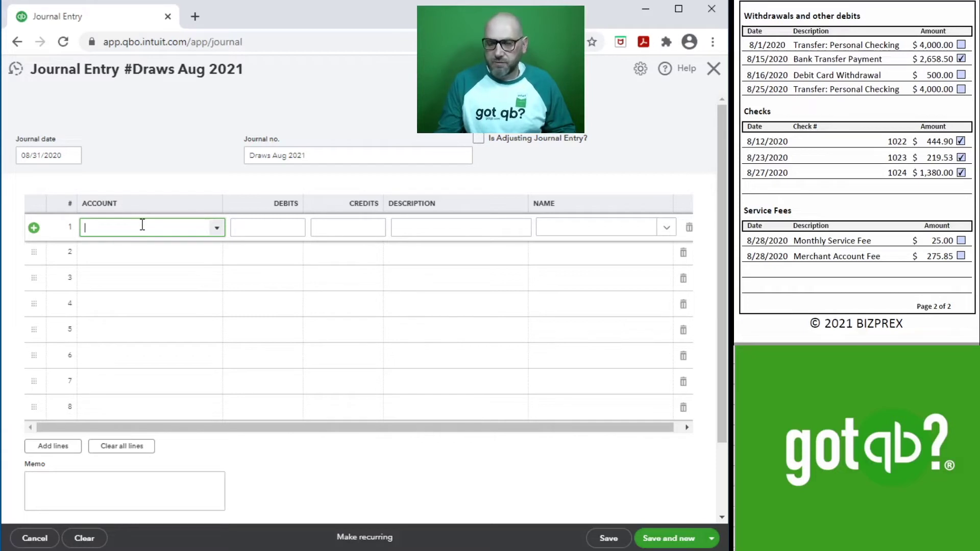
text(11100 Bank Account BOL 75 85)
click(149, 269)
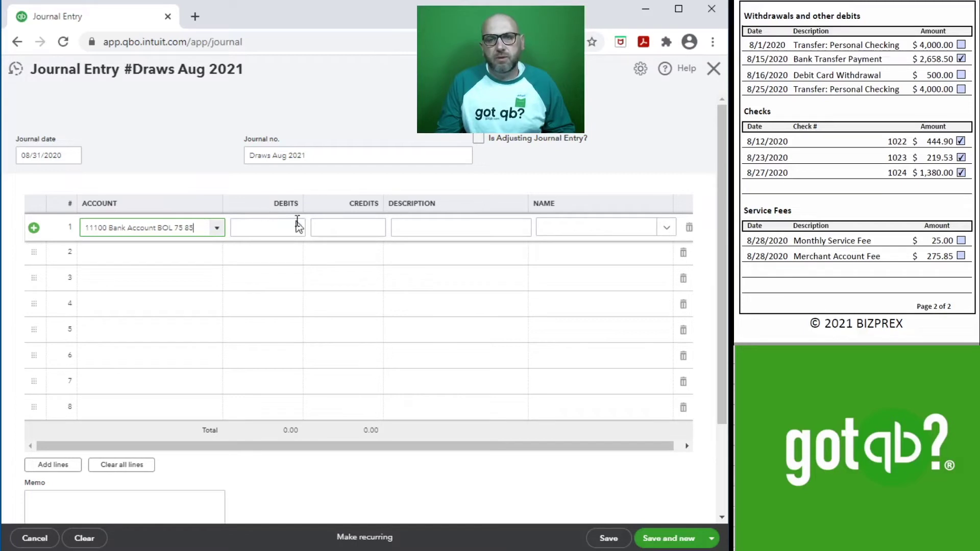
click(347, 228)
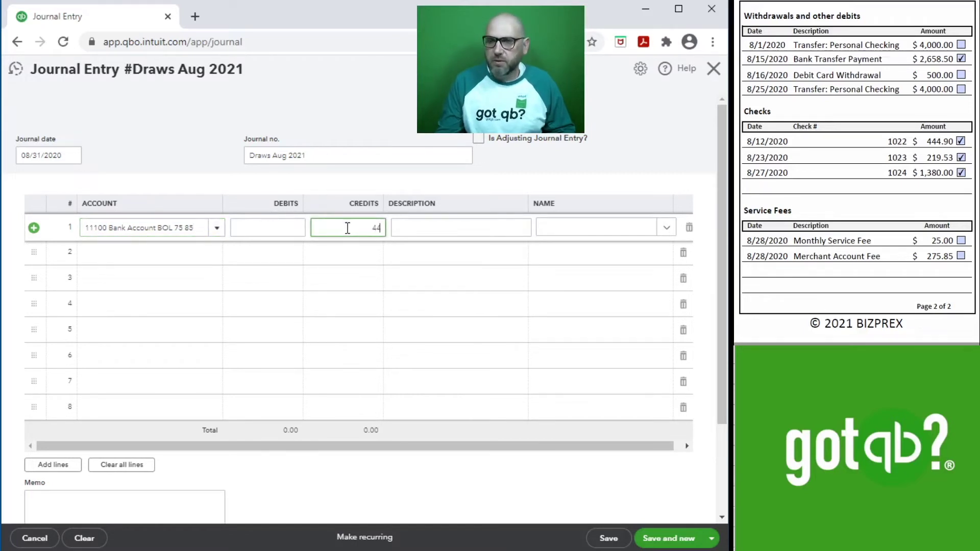
key(Tab)
key(Tab)
key(Tab)
key(Tab)
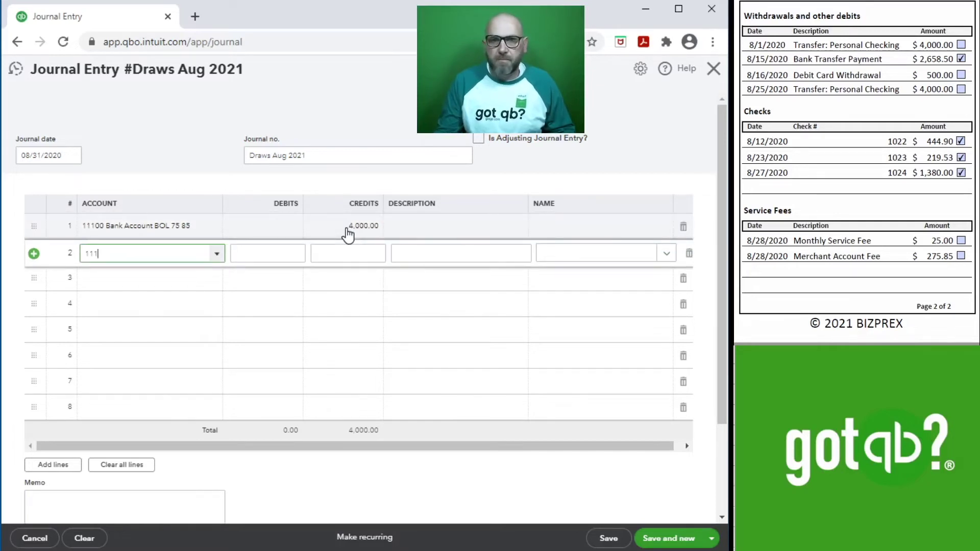
- On line 2, credit 500.00 to the 11100 Bank Account BOL for the 8/16/2020 debit card withdrawal
click(217, 290)
click(367, 254)
key(Tab)
key(Tab)
key(Tab)
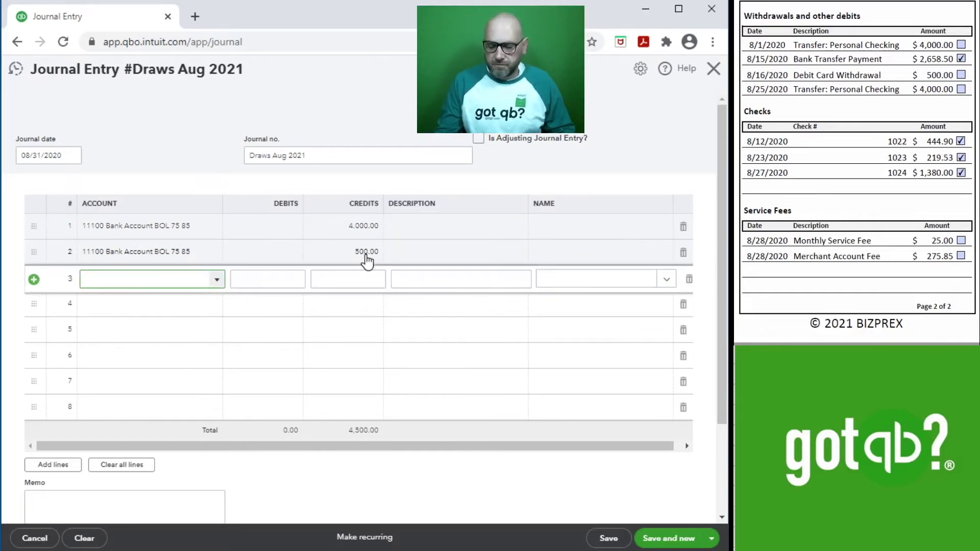
- On line 3, credit 4,000.00 to the 11100 Bank Account BOL for the 8/25/2020 transfer to personal checking
text(11100 Bank Account BOL 75 85)
key(Tab)
click(364, 278)
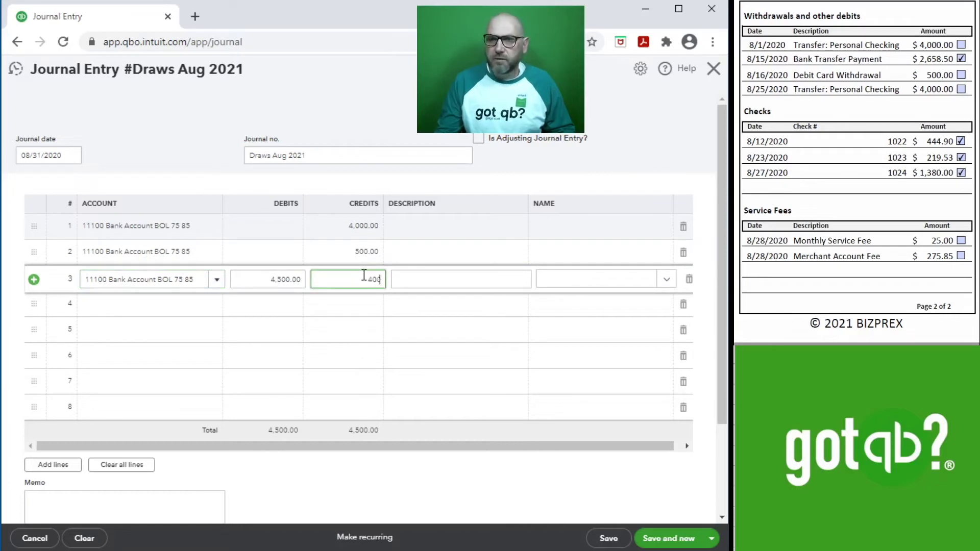
text(4000)
key(Tab)
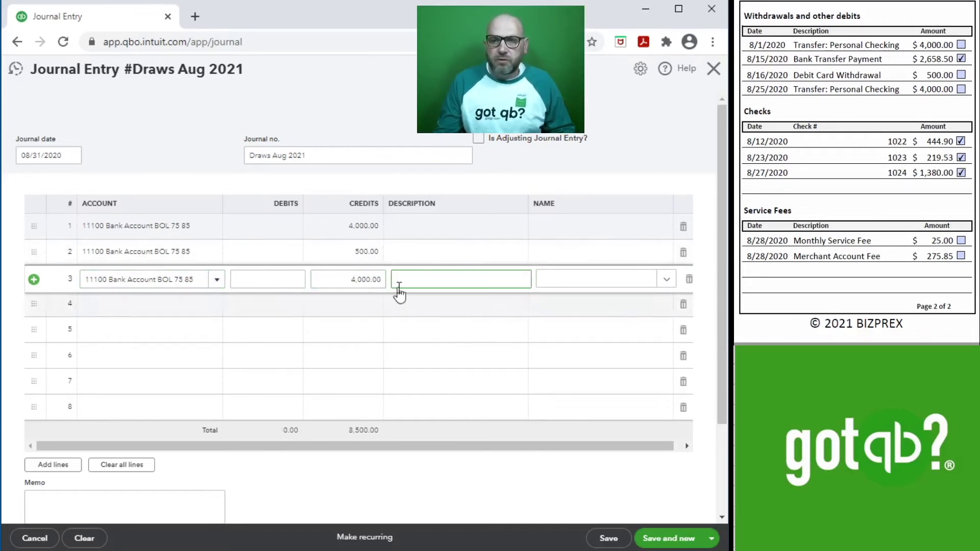
- On line 4, debit the balancing 8,500.00 to the 30700 Members Draw equity account
click(134, 307)
text(dr)
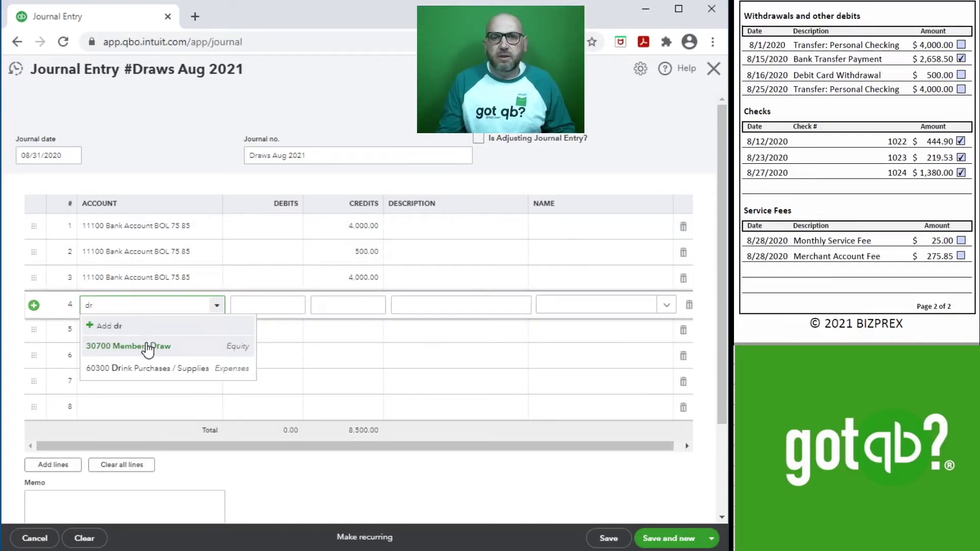
click(147, 344)
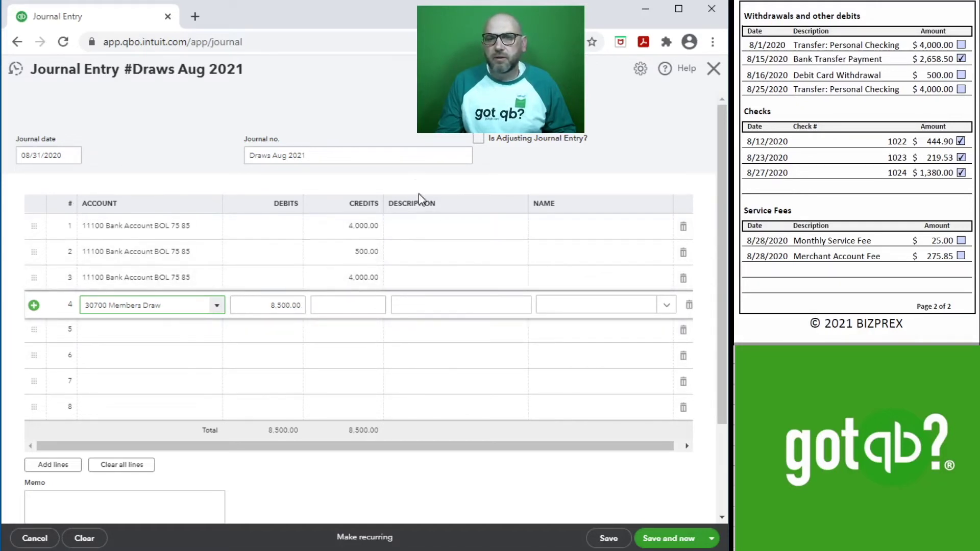
- Copy the journal number Draws Aug 2021 into the description of all four lines, and save the entry to begin a new one
click(335, 158)
key(ctrl+c)
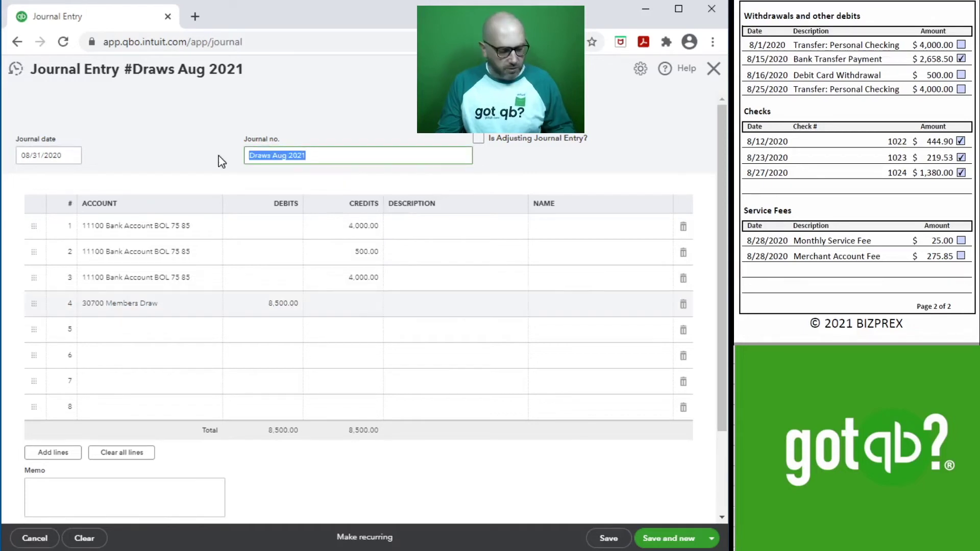
click(435, 228)
key(ctrl+v)
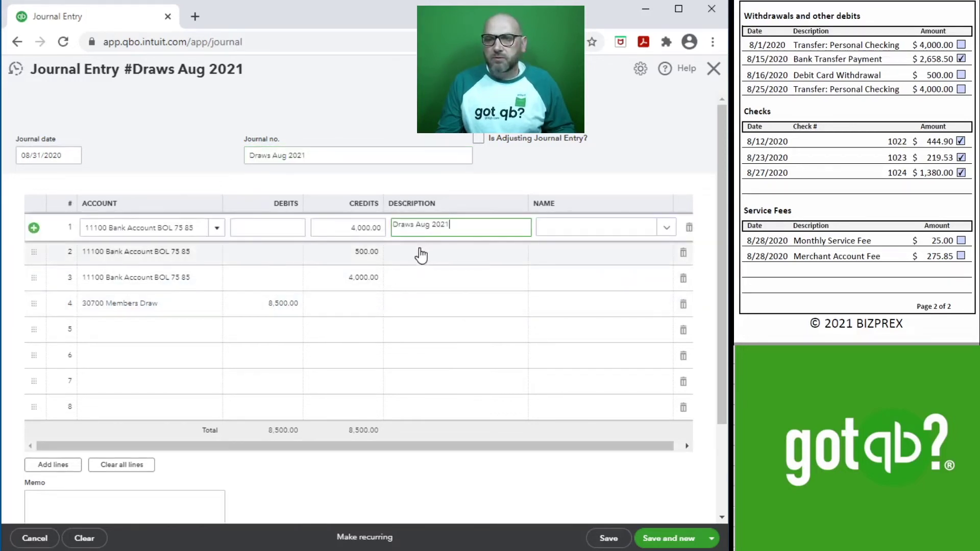
click(420, 252)
key(ctrl+v)
click(432, 280)
key(ctrl+v)
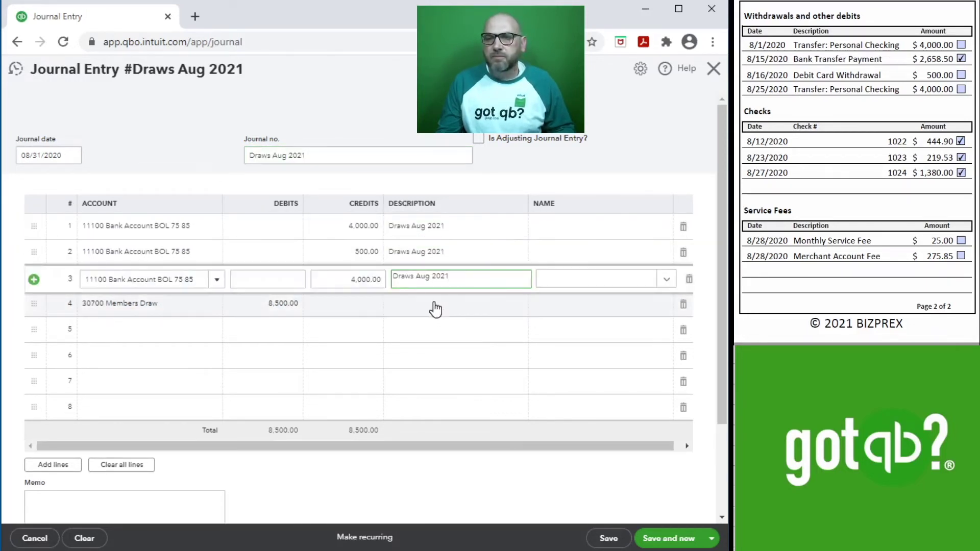
click(439, 303)
key(ctrl+v)
click(663, 539)
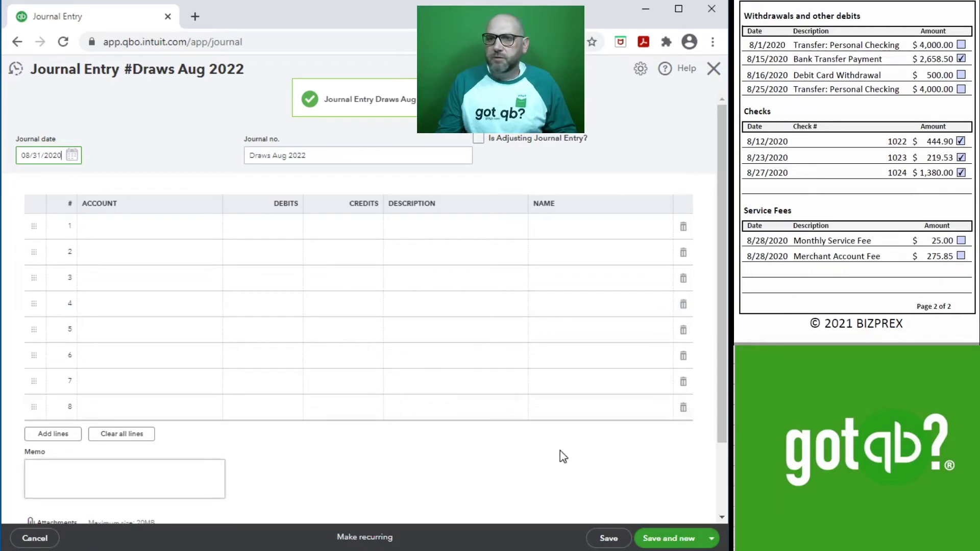
- Set the new journal entry's number to Service Charges
drag(317, 157, 209, 146)
text(Se)
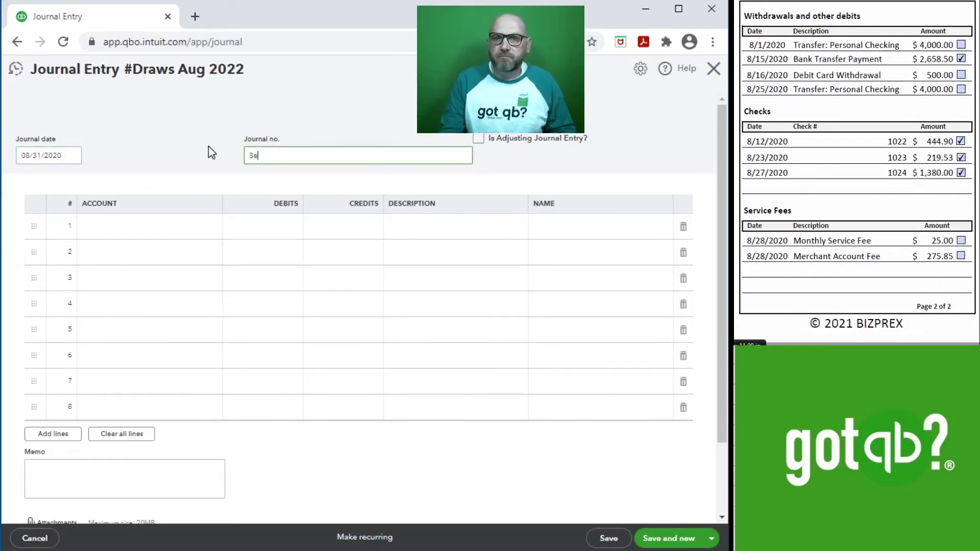
text(rvice )
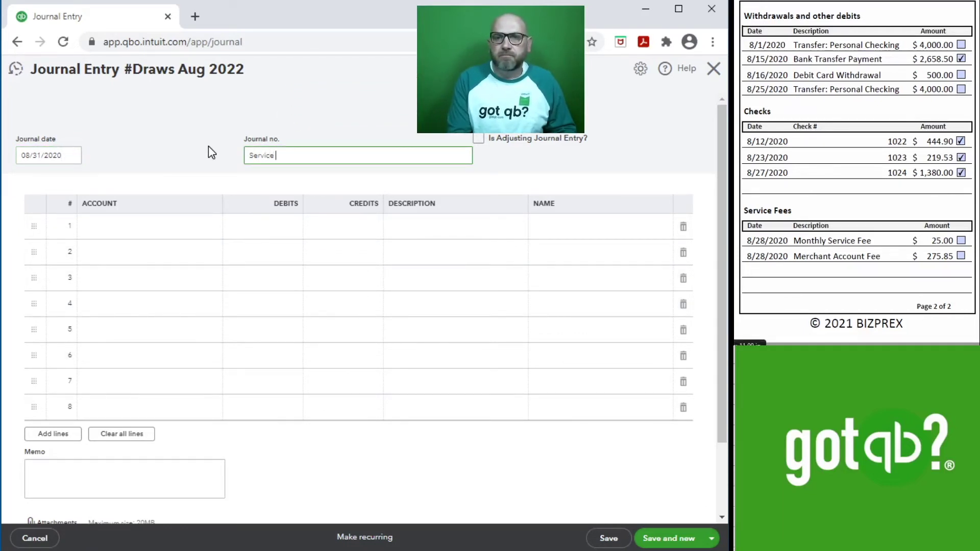
text(Charges)
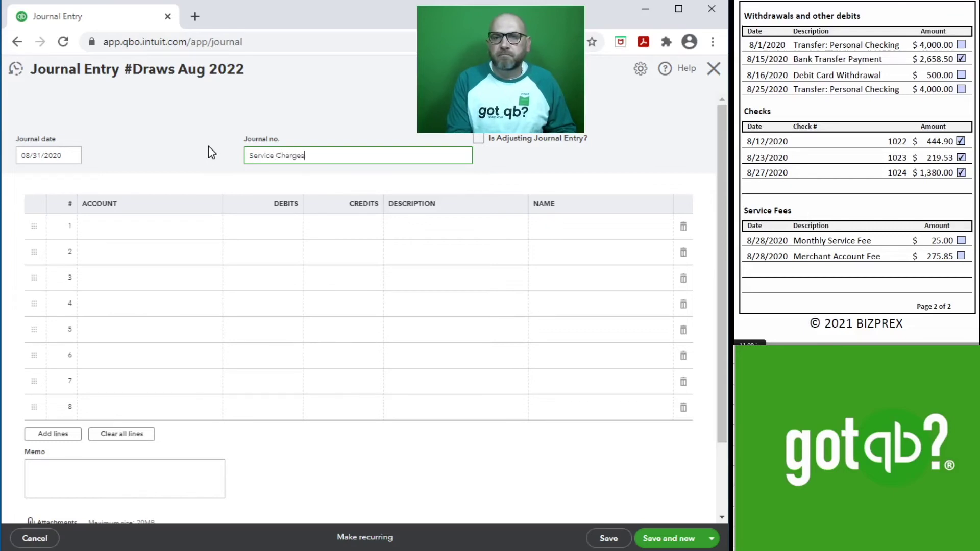
- On line 1, credit 25.00 to the 11100 Bank Account BOL with the description Service Fee / Bank
click(126, 227)
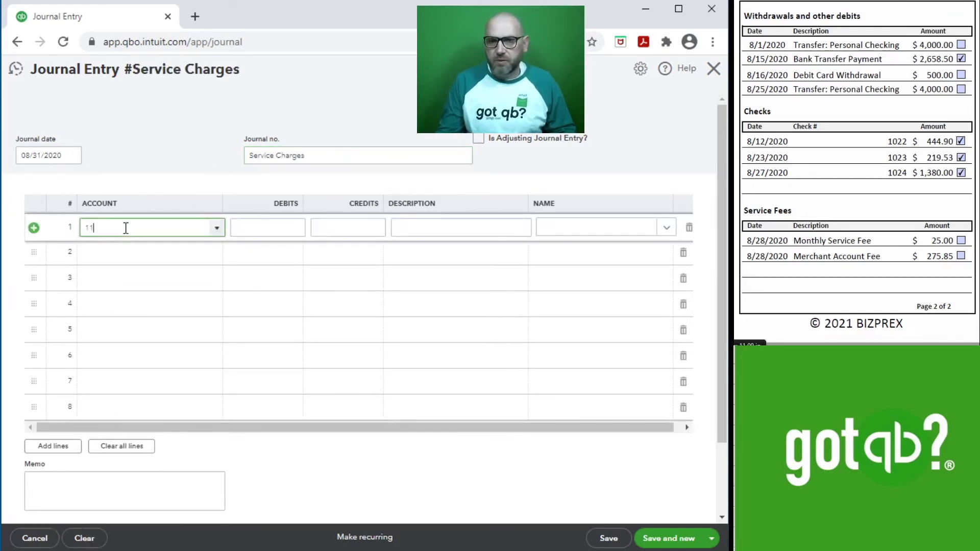
text(1100 Bank Account BOL 75 85)
click(159, 269)
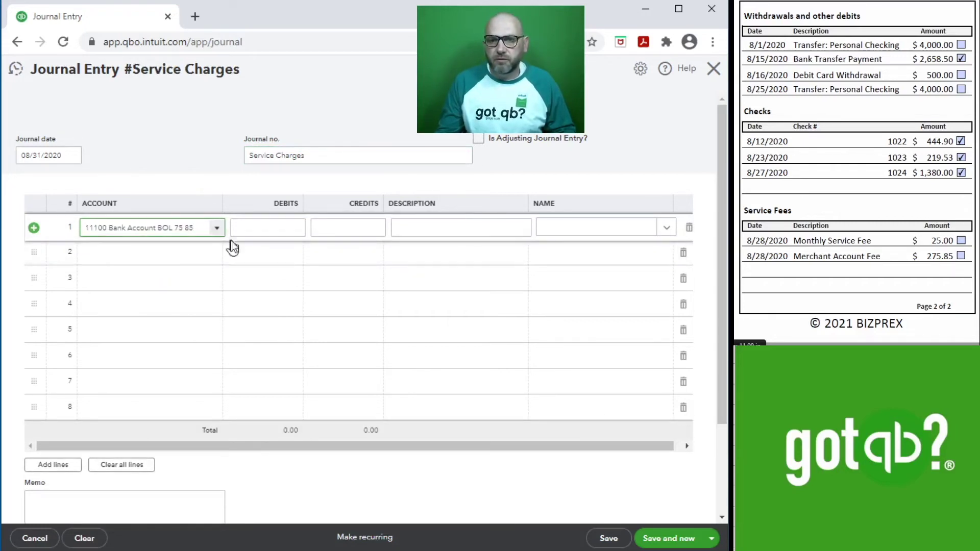
click(346, 228)
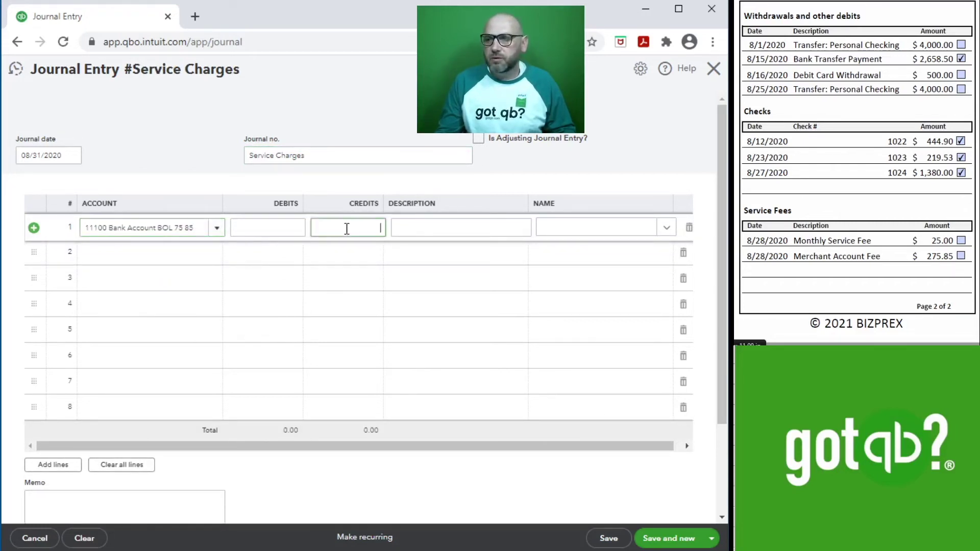
key(Tab)
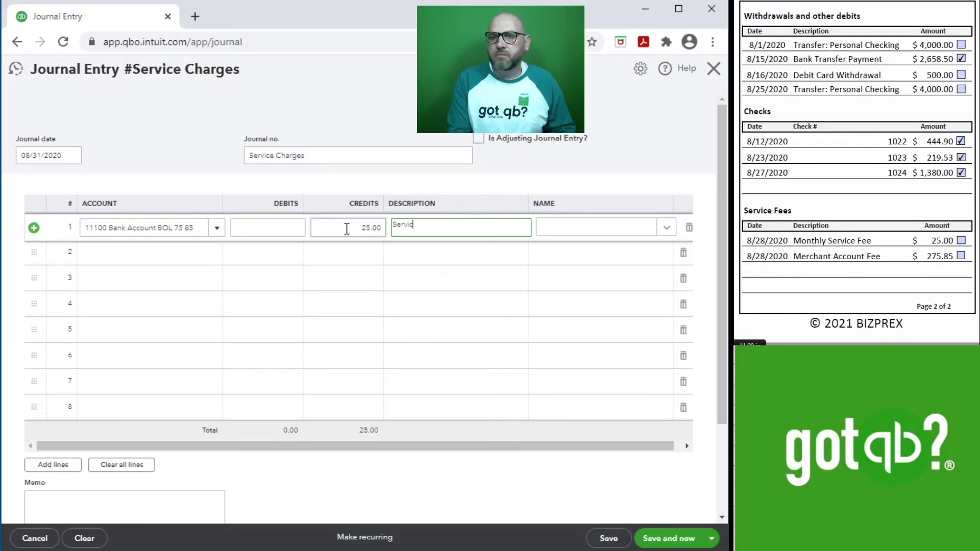
text(Service Fee / Bank)
key(Tab)
key(Tab)
key(Tab)
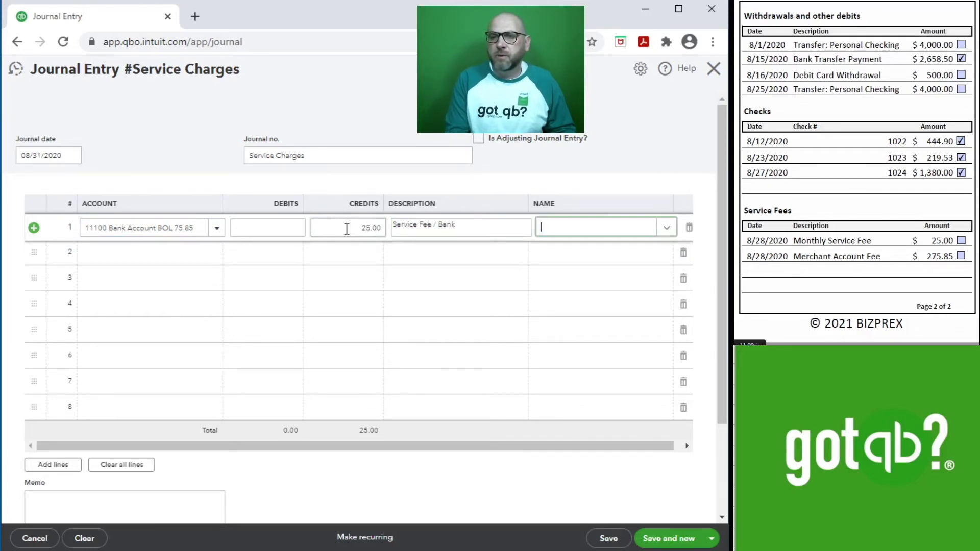
- On line 2, credit 275.85 to the 11100 Bank Account BOL, with no debit and the description Merchant Account Fee
text(11100 Bank Account BOL 75 85)
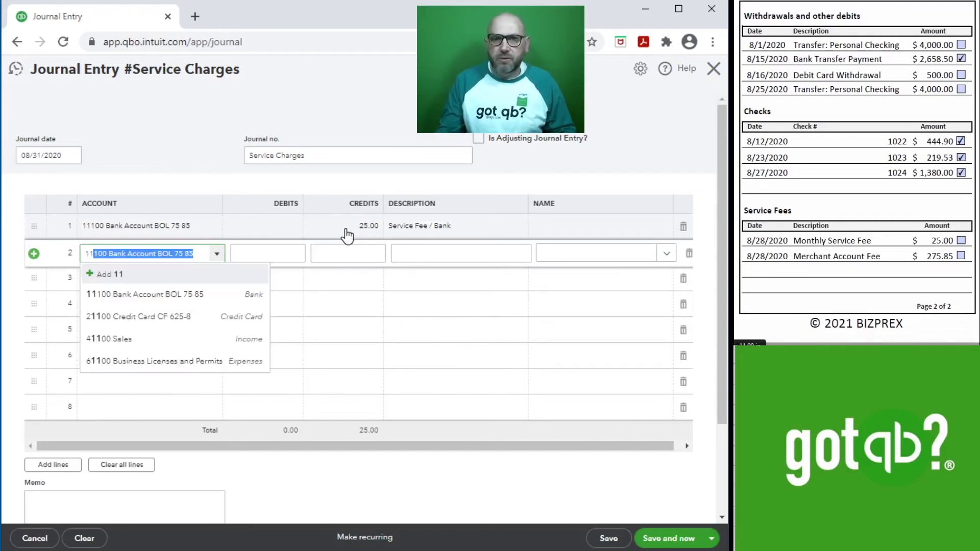
click(197, 293)
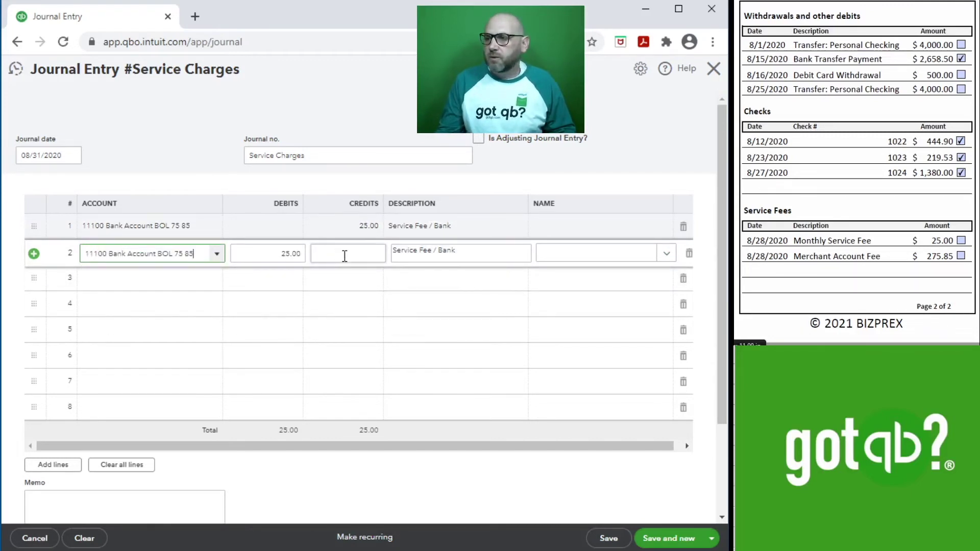
drag(276, 253, 313, 251)
key(BackSpace)
click(313, 254)
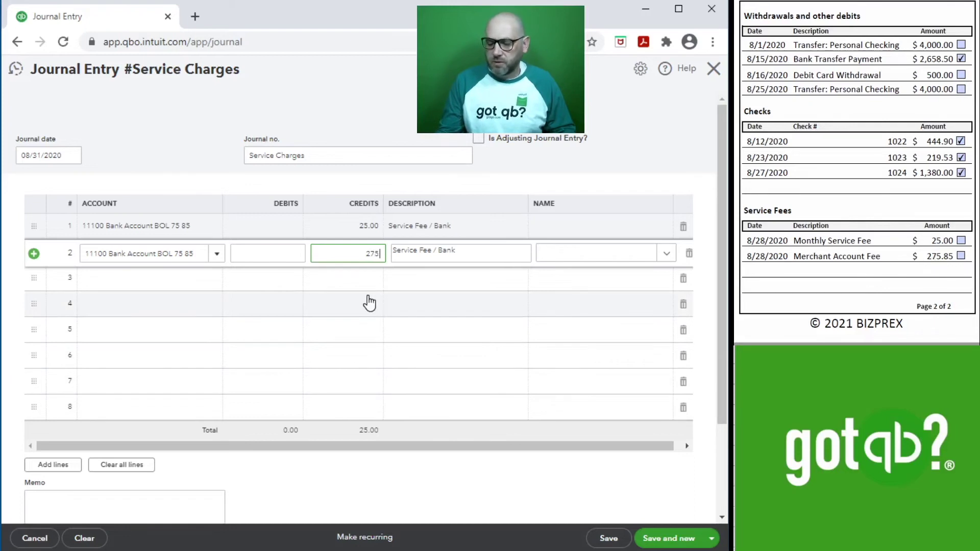
key(Tab)
drag(456, 250, 392, 250)
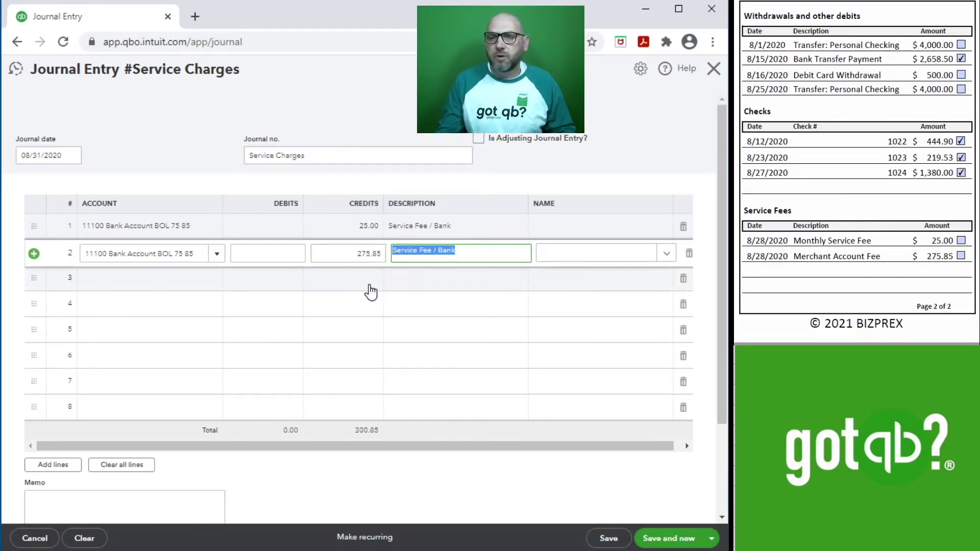
text(Mercha)
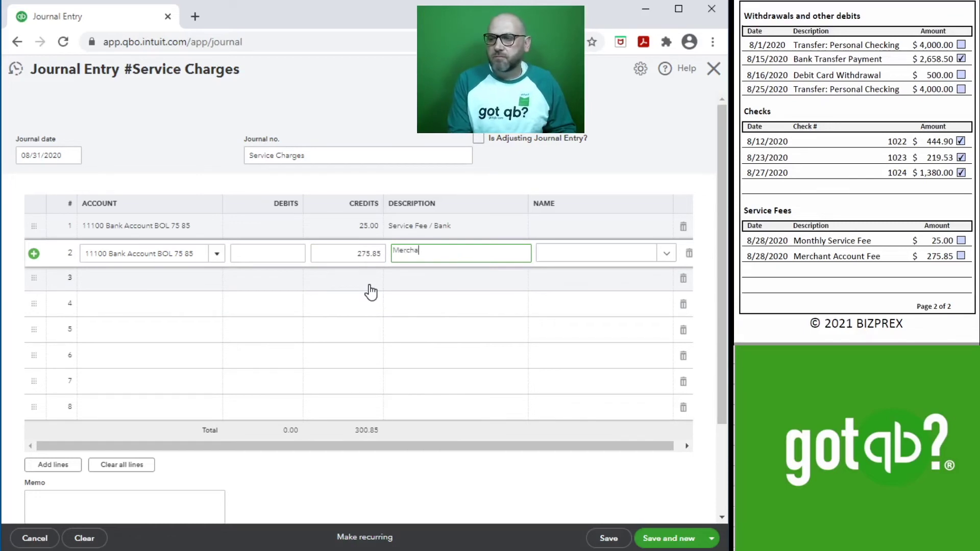
key(Tab)
key(Tab)
key(Tab)
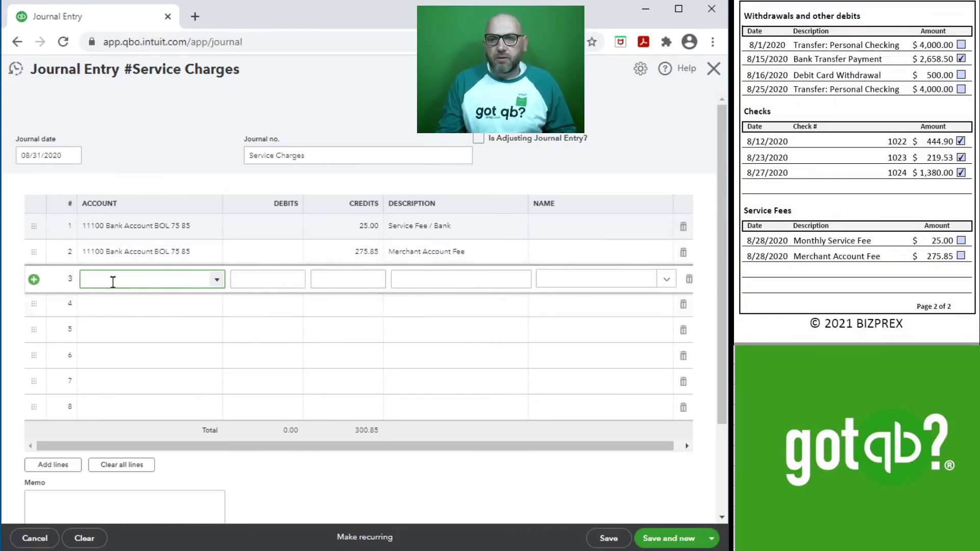
- On line 3, debit the balancing 300.85 to the 61600 Bank Service Charges expense account
text(s)
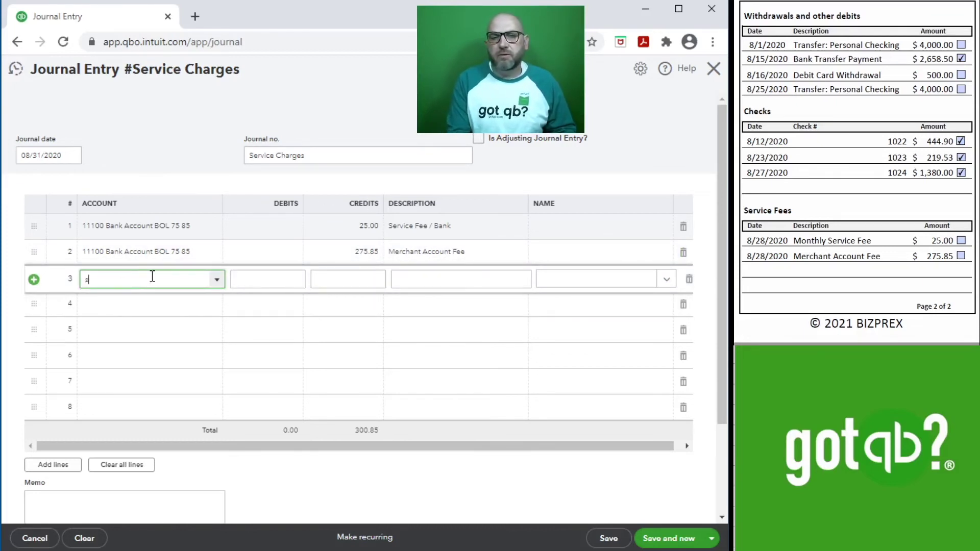
text(er)
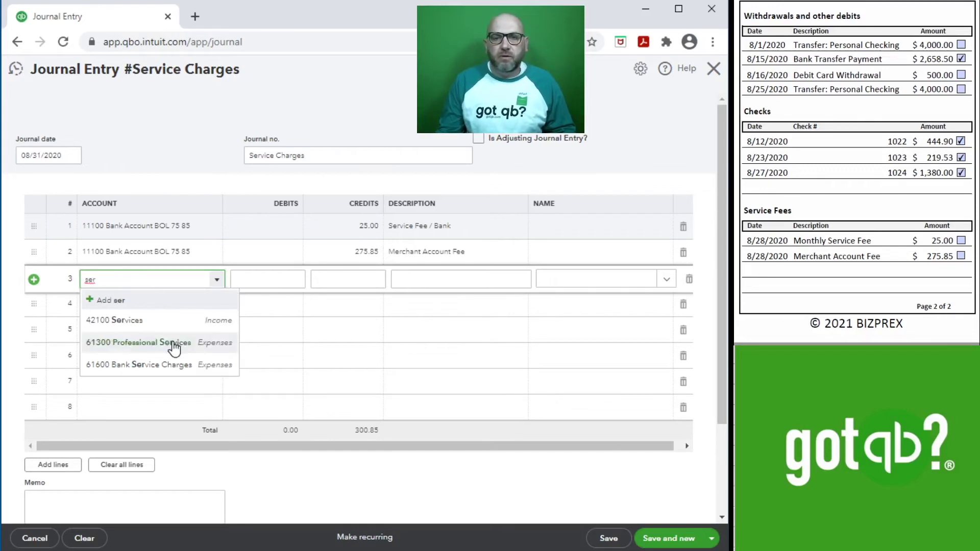
click(173, 364)
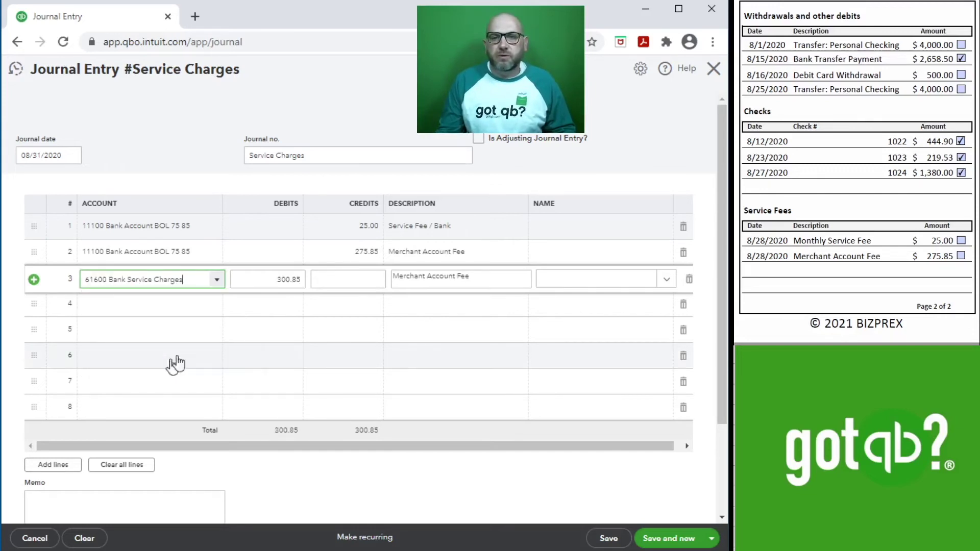
- Change line 3, the 61600 Bank Service Charges line, to a debit of 25.00 with the description Service Fee / Bank
click(268, 281)
key(Tab)
key(Tab)
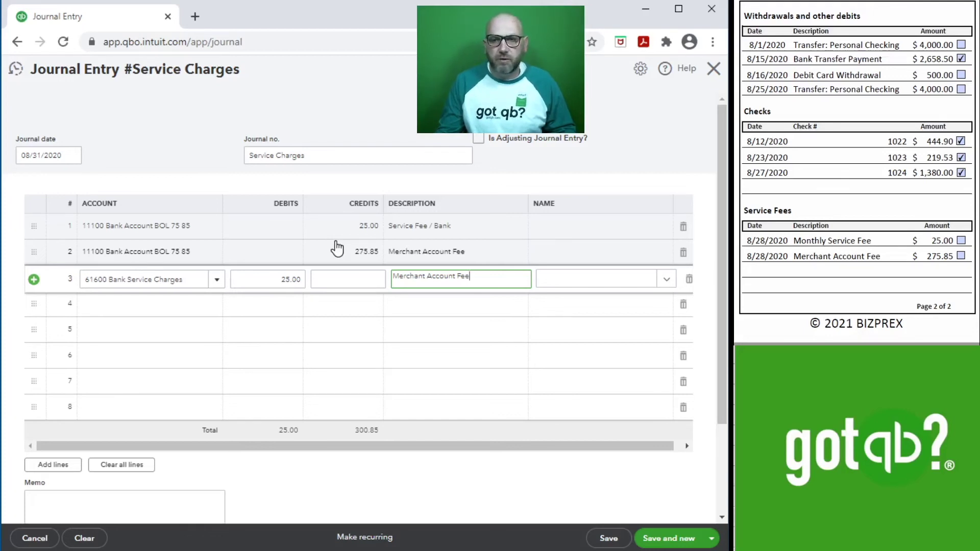
key(Tab)
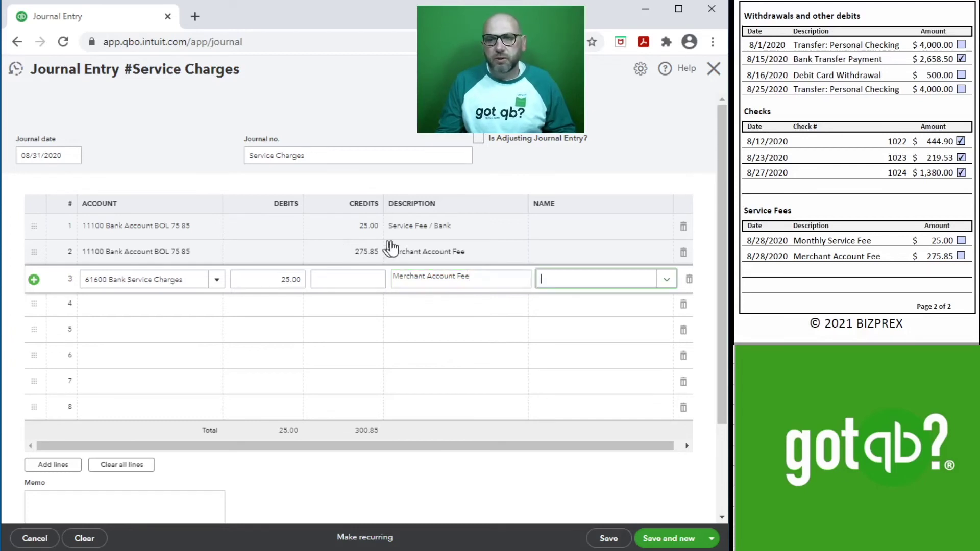
click(465, 233)
key(ctrl+c)
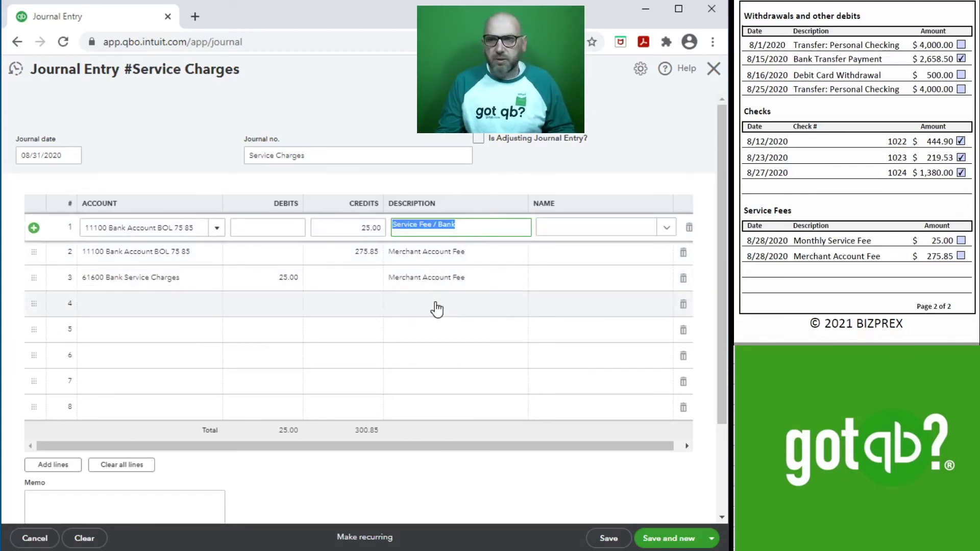
click(450, 279)
key(ctrl+v)
- On line 4, debit 275.85 to the 61500 Merchant Account Fees expense account with the description Merchant Account Fee
click(152, 306)
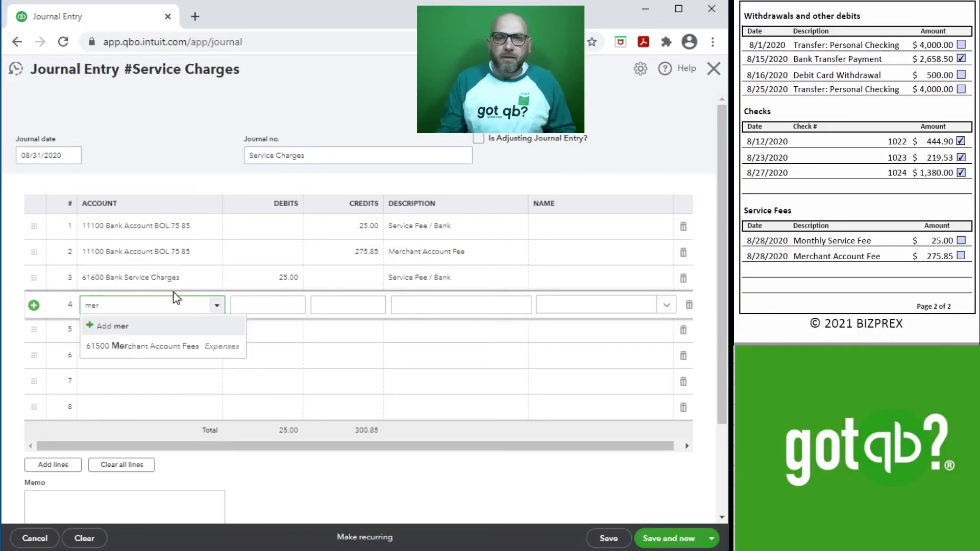
click(160, 346)
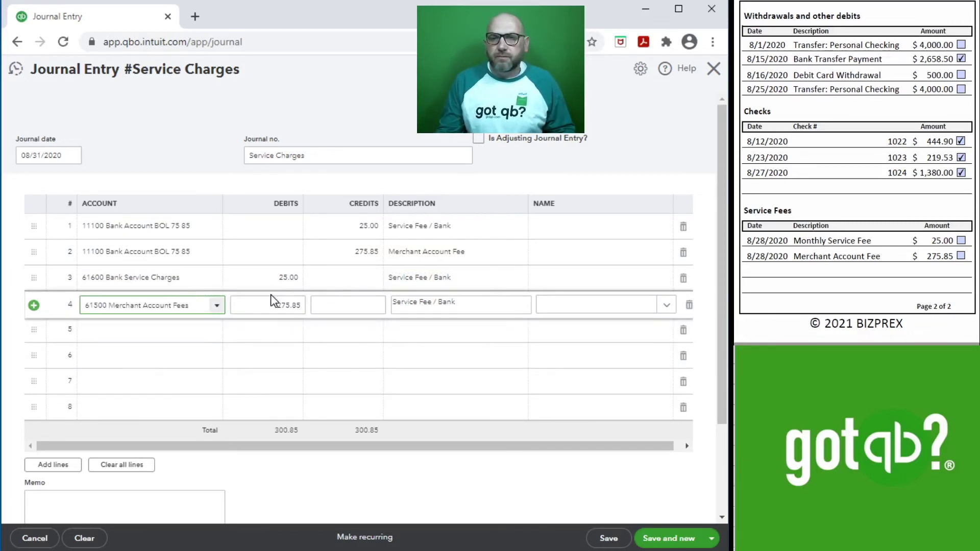
click(466, 252)
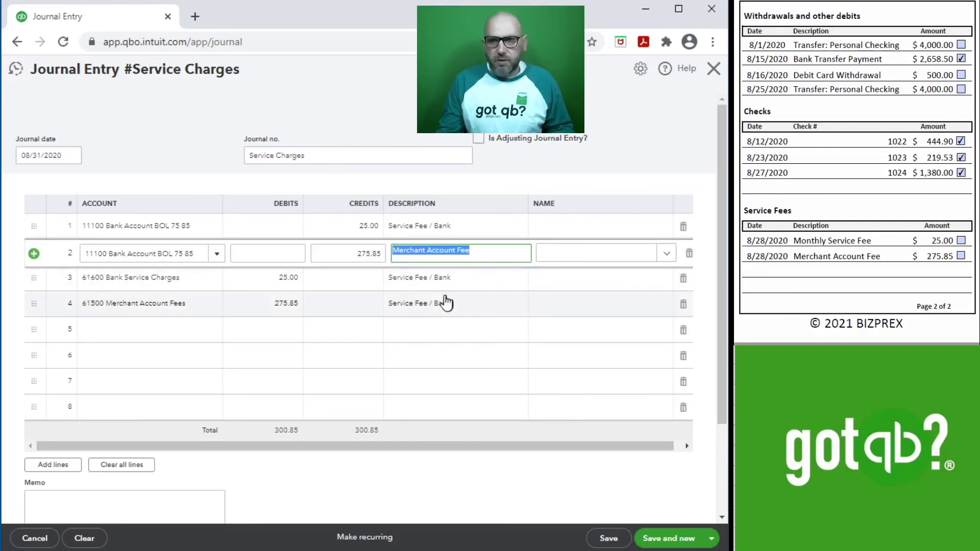
click(440, 308)
click(436, 315)
key(ctrl+v)
click(289, 344)
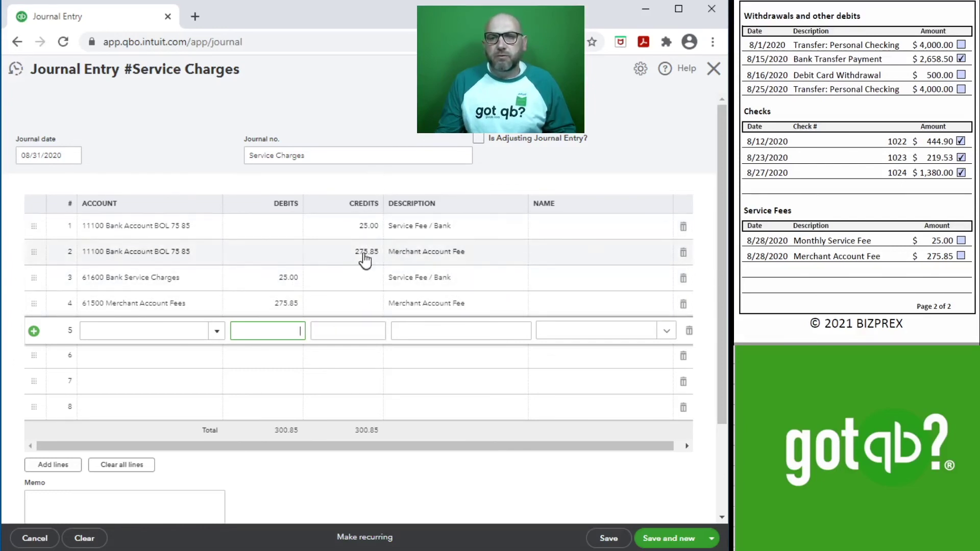
- Save the Service Charges journal entry and return to the bank account reconciliation
click(664, 539)
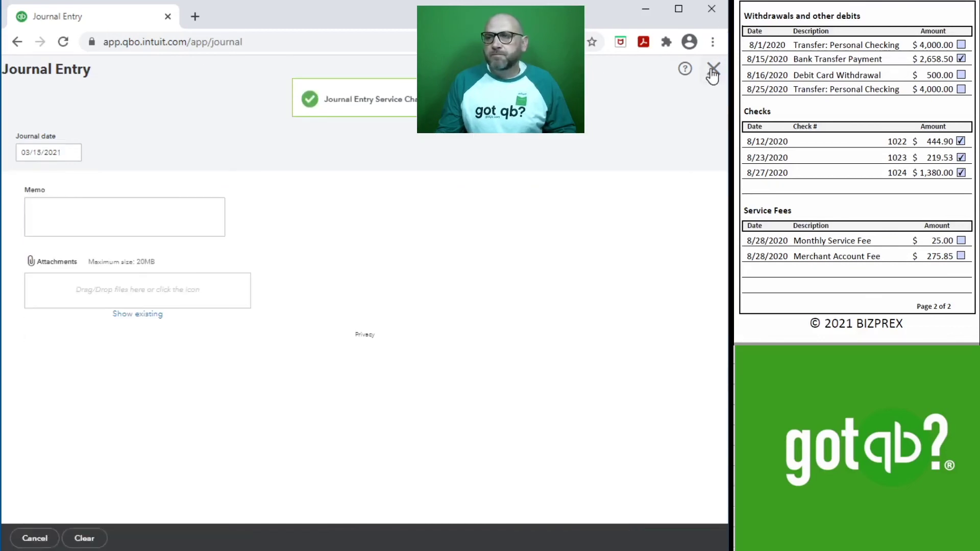
click(714, 70)
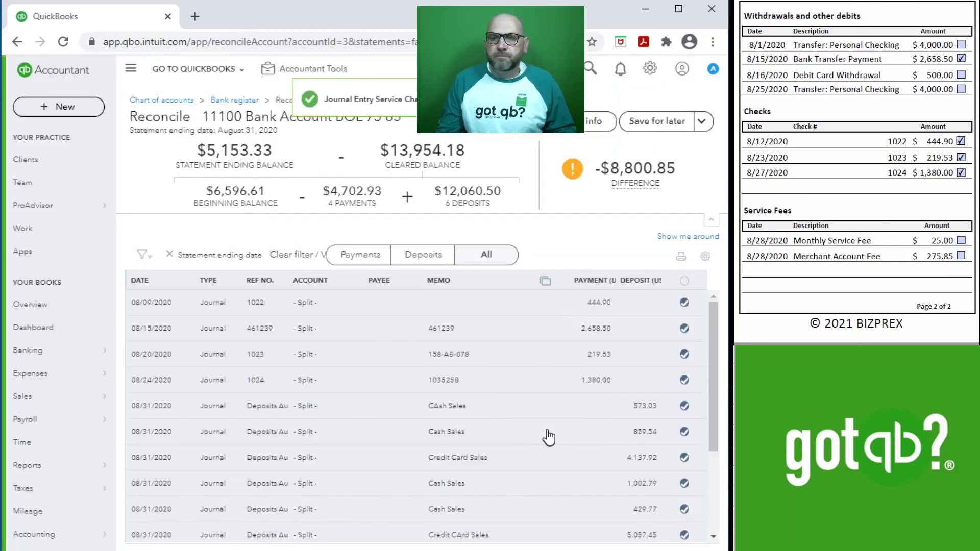
- Mark the three August draws of 4,000.00, 500.00 and 4,000.00 as cleared in the reconciliation
scroll(400, 457, down, 3)
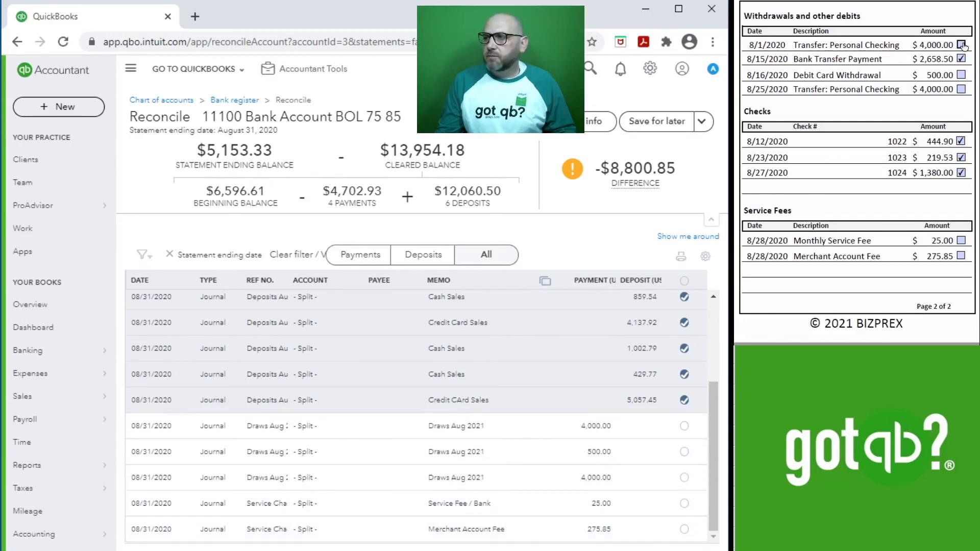
click(685, 425)
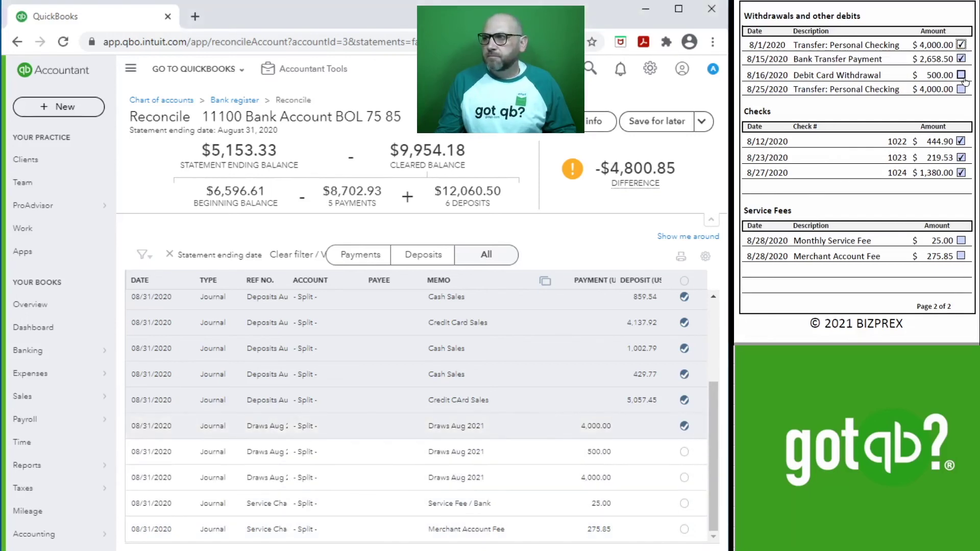
click(685, 452)
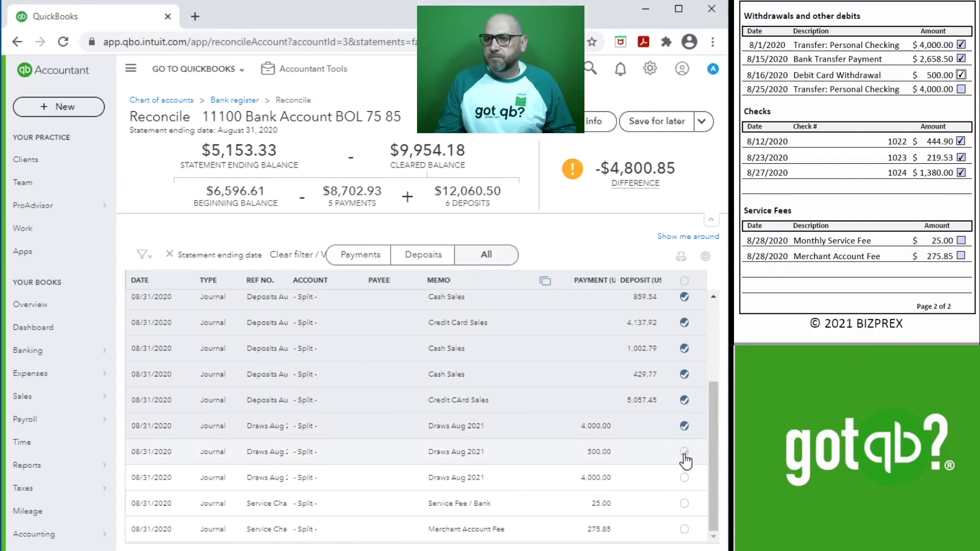
click(684, 478)
- Tick the 25.00 service fee and 275.85 merchant account fee on the statement and mark both as cleared in the reconciliation
click(961, 240)
click(685, 503)
click(961, 256)
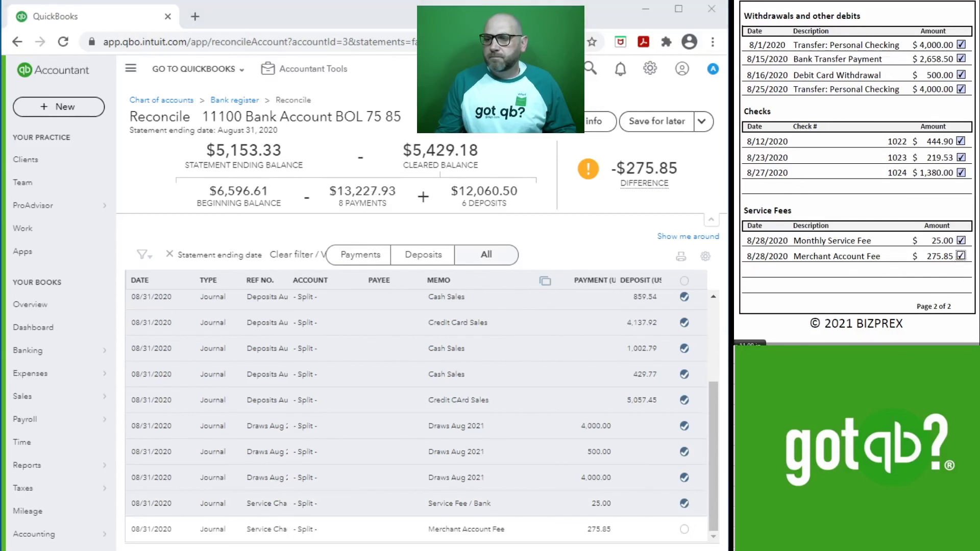
click(684, 529)
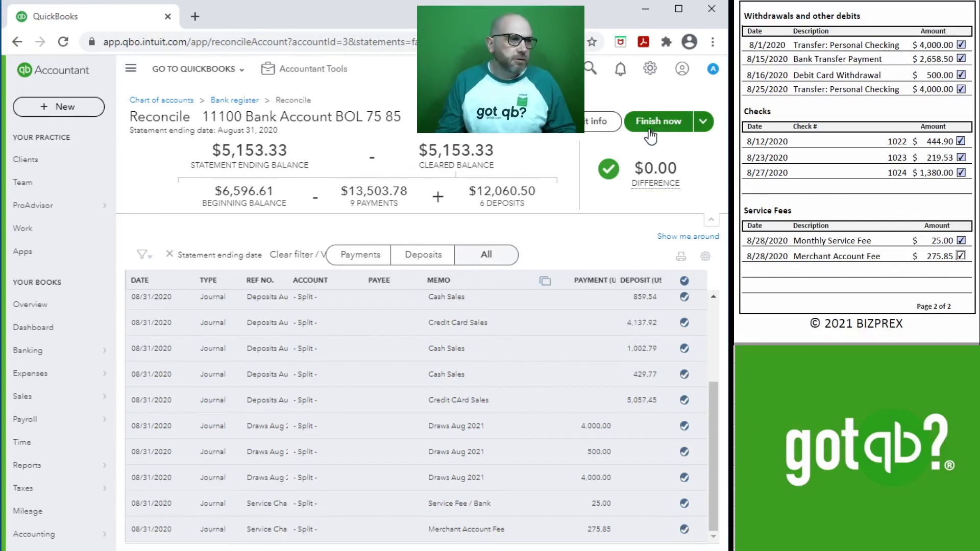
- Finish the bank account reconciliation and open its reconciliation report
mouse_move(676, 181)
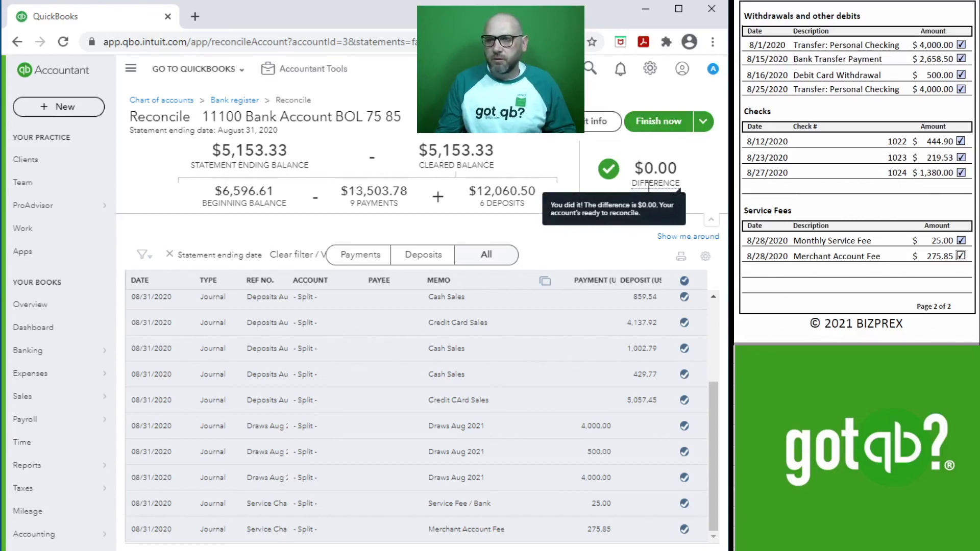
click(656, 125)
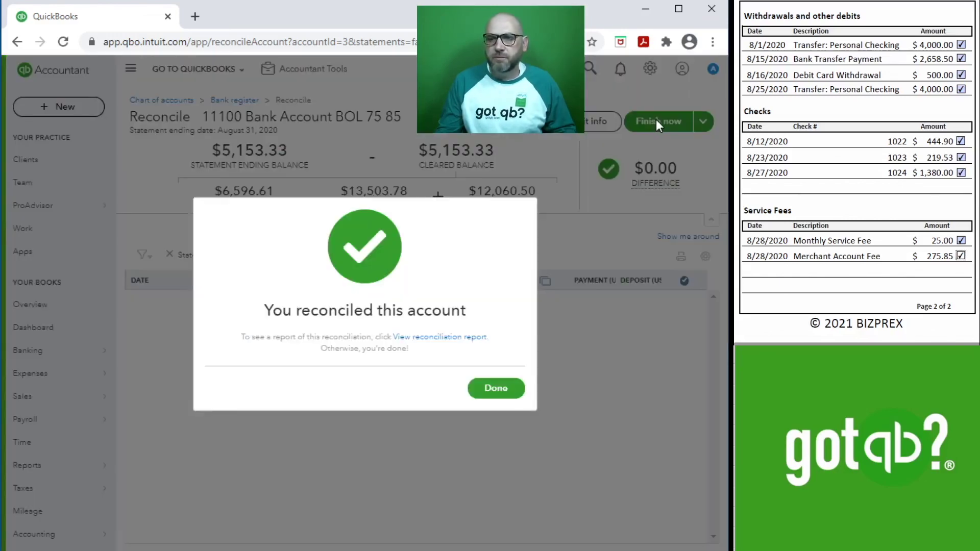
click(455, 338)
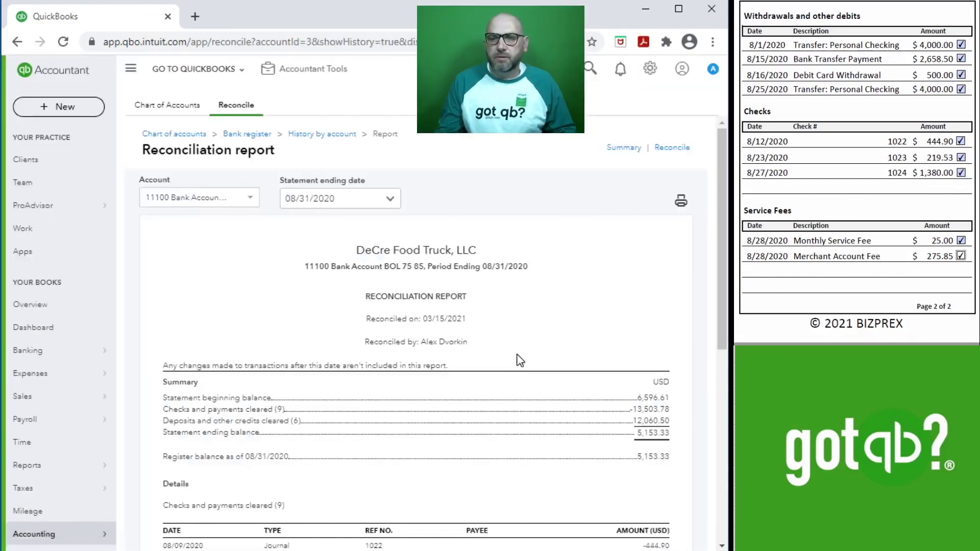
- Compare the reconciliation report's balances, cleared payments and cleared deposits with the bank statement
scroll(529, 339, down, 4)
scroll(870, 156, up, 6)
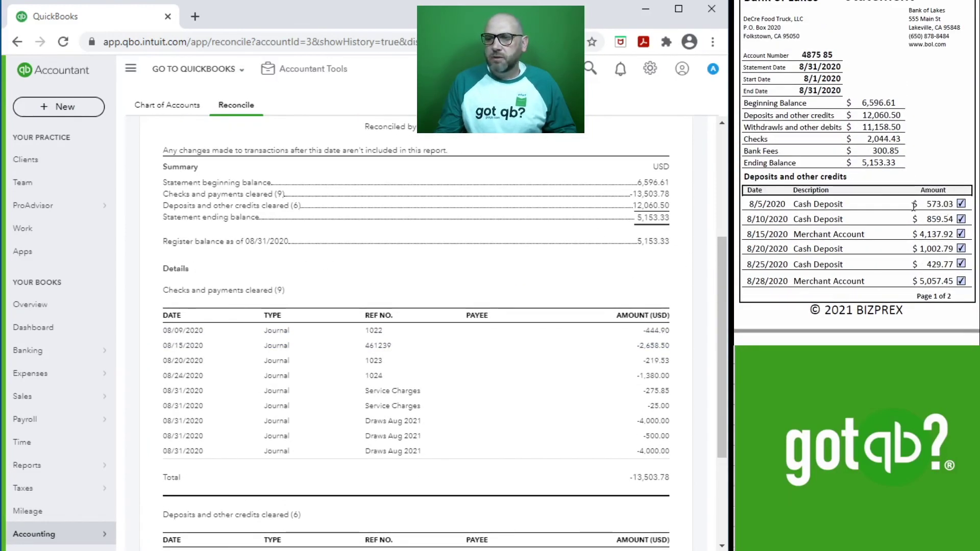
scroll(577, 396, down, 3)
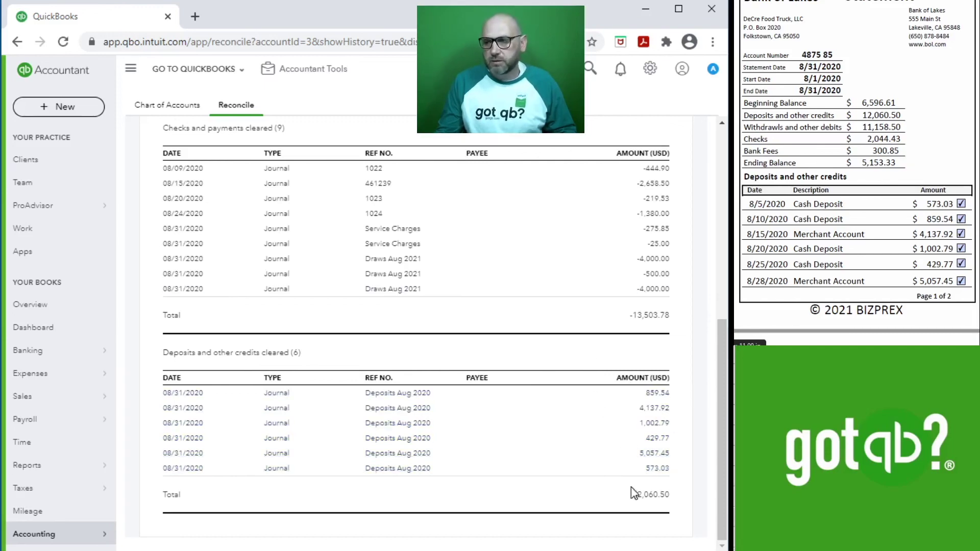
scroll(872, 261, down, 3)
scroll(873, 262, down, 4)
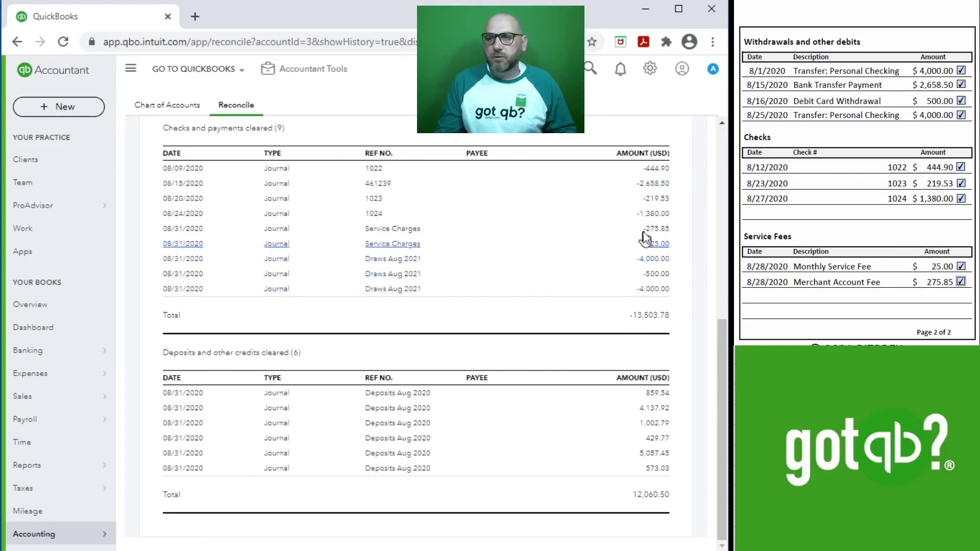
scroll(607, 276, up, 7)
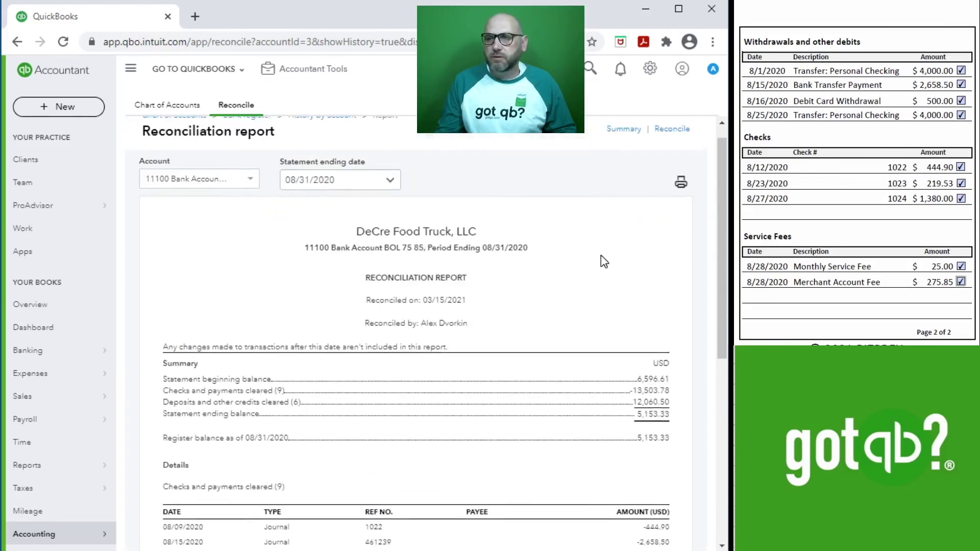
scroll(903, 151, up, 5)
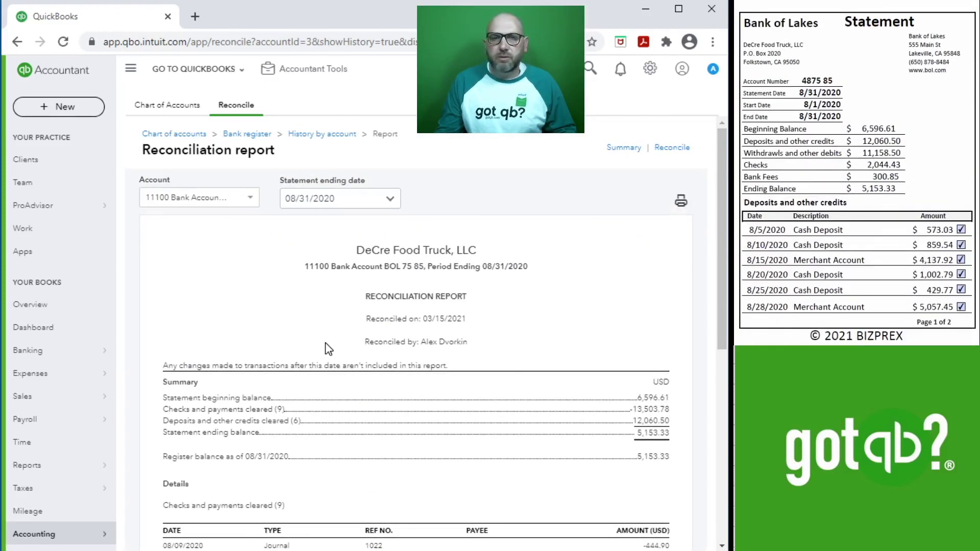
- Open the company dashboard to view the bank account balances
click(36, 329)
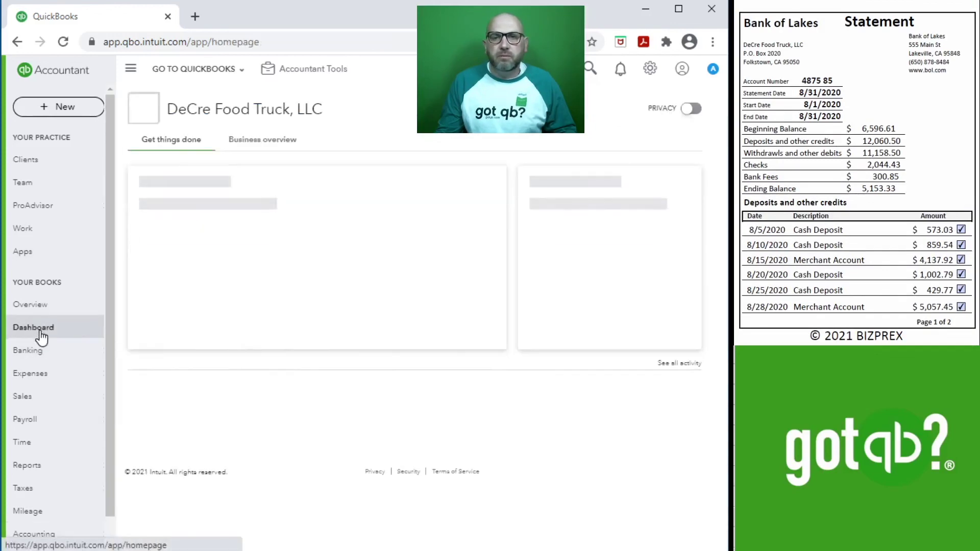
scroll(842, 211, down, 10)
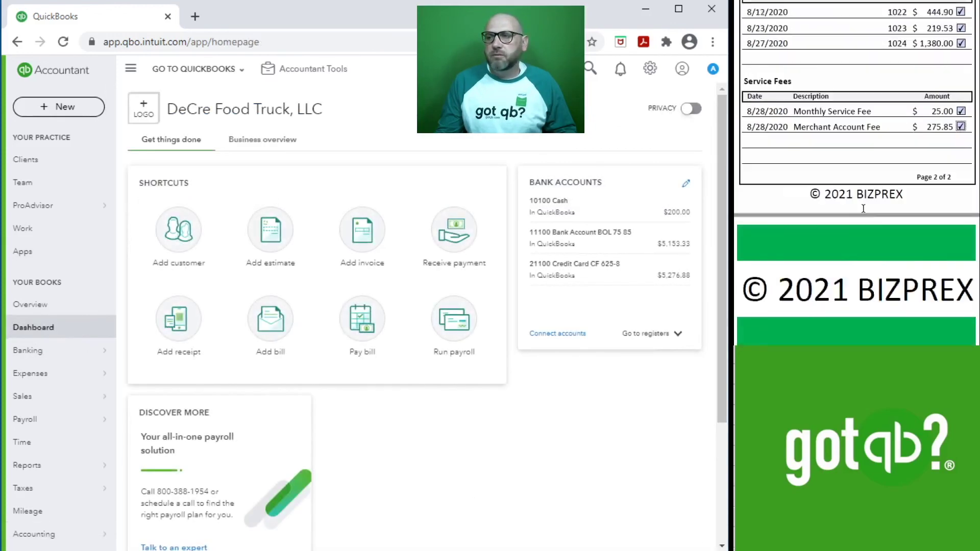
scroll(863, 208, up, 5)
scroll(863, 210, down, 11)
scroll(863, 209, up, 1)
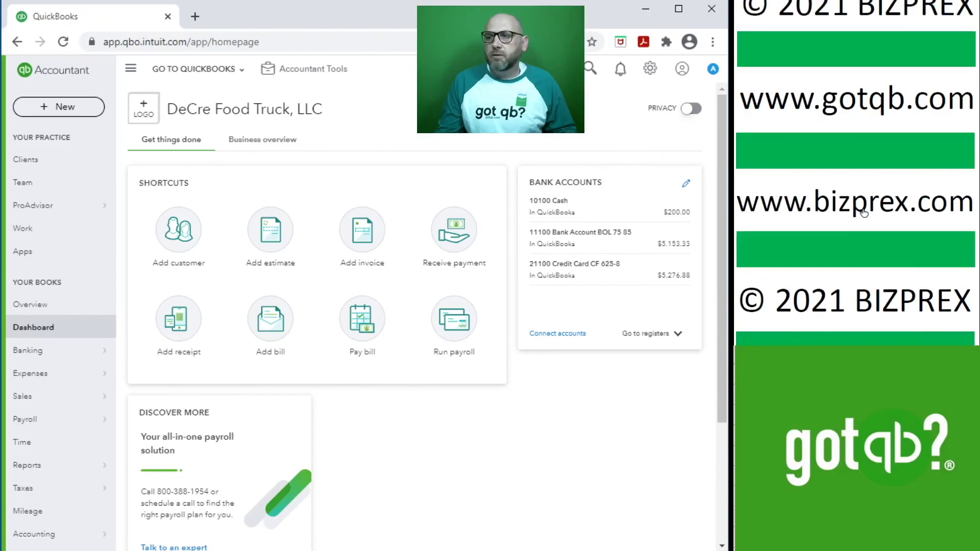